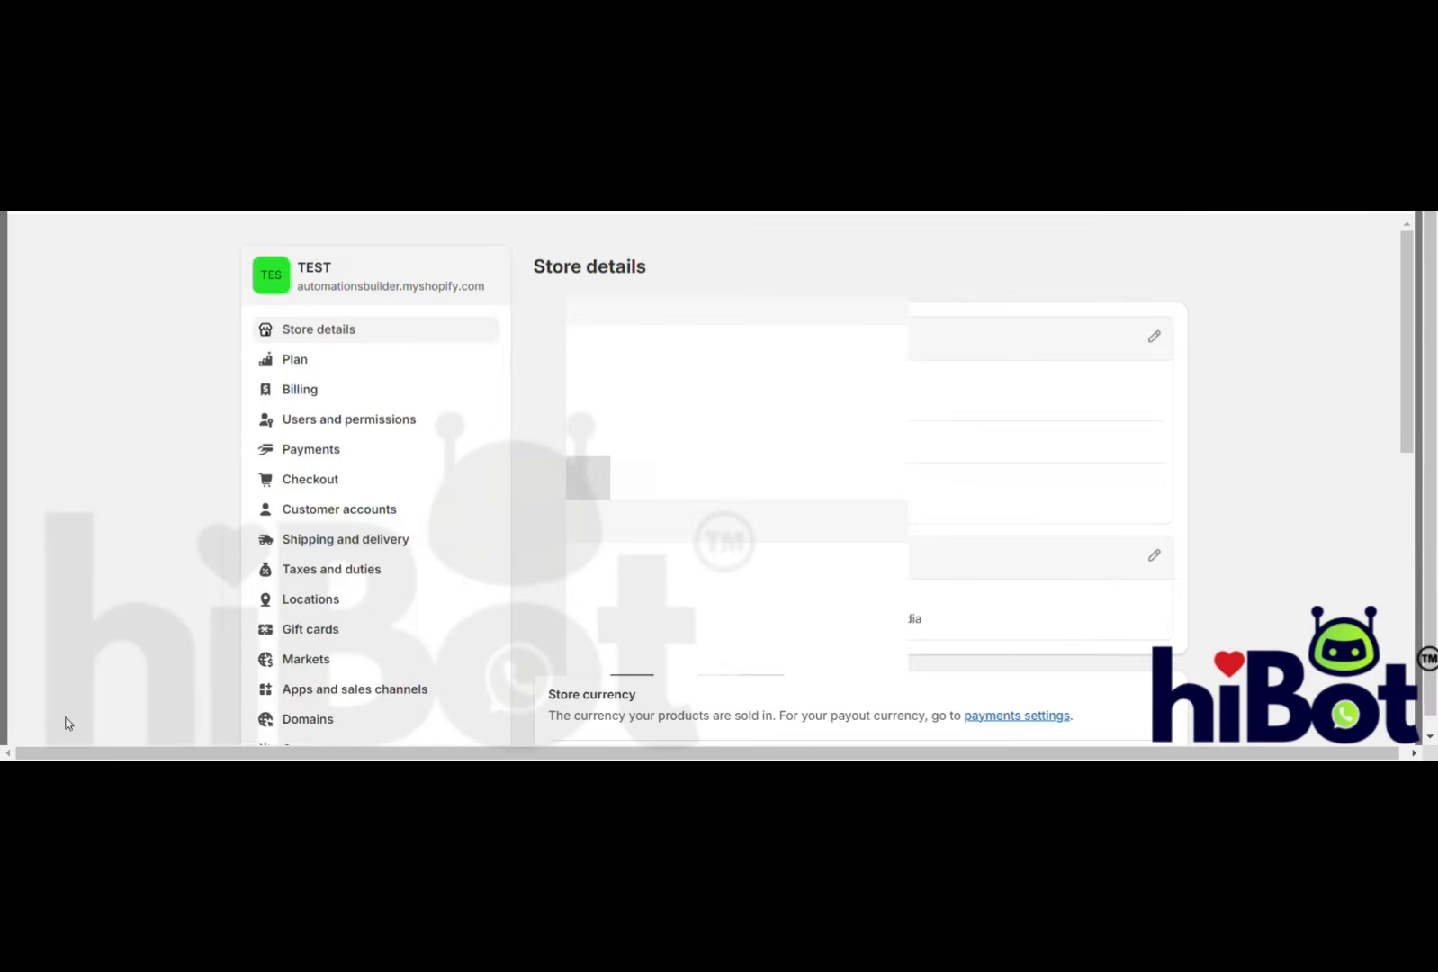
Create a custom app named Trial in the store's app development settings
{"action": "left_click", "coordinate": [324, 691]}
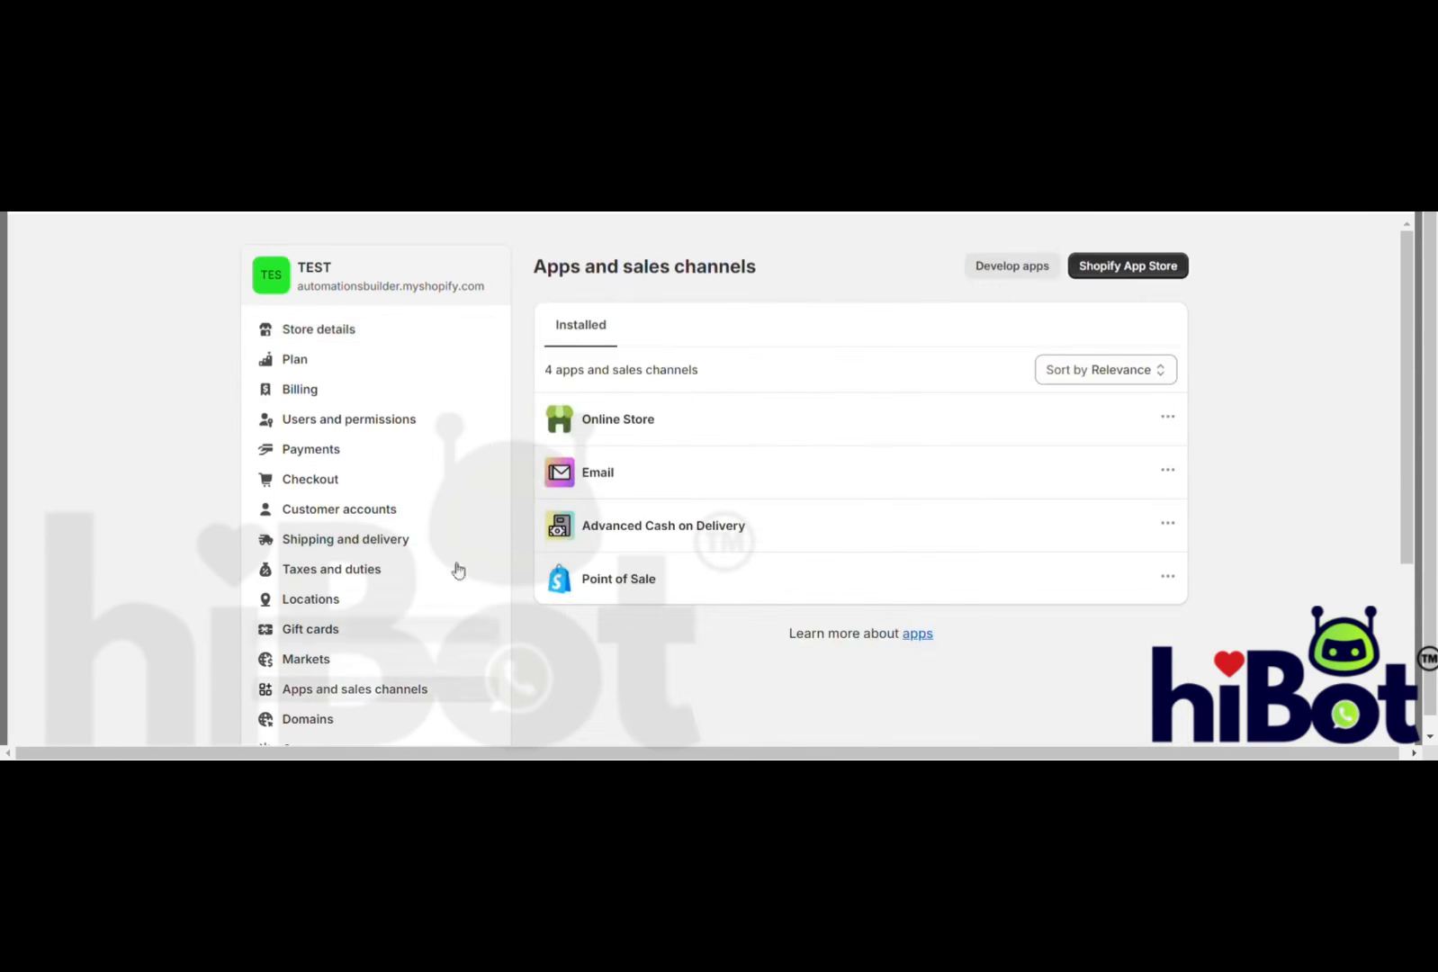
{"action": "left_click", "coordinate": [1004, 274]}
{"action": "left_click", "coordinate": [1158, 269]}
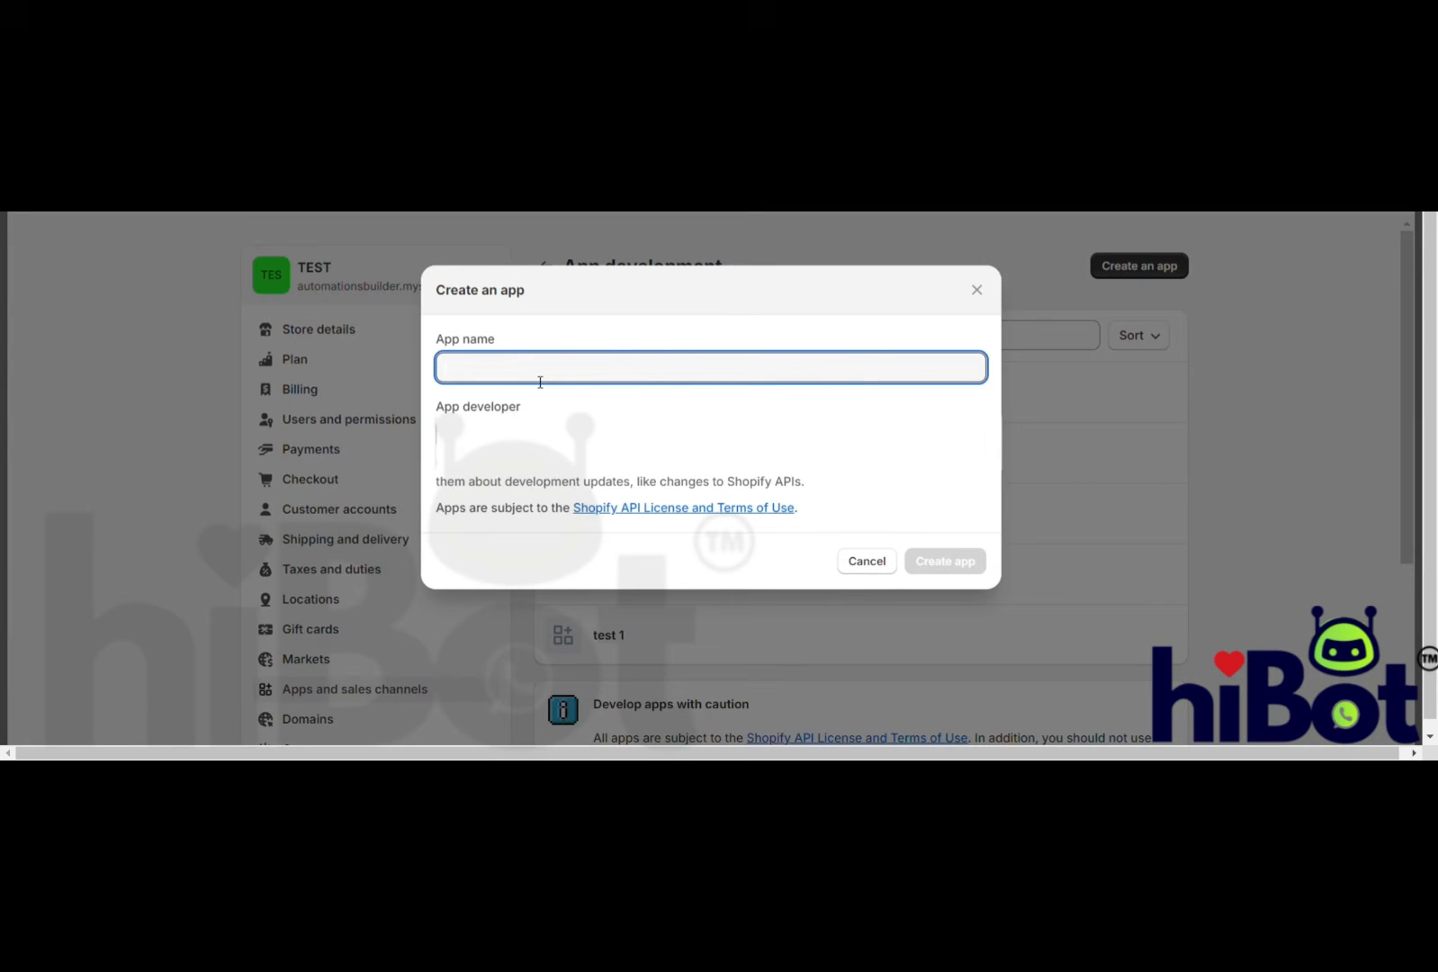
{"action": "type", "text": "Trial"}
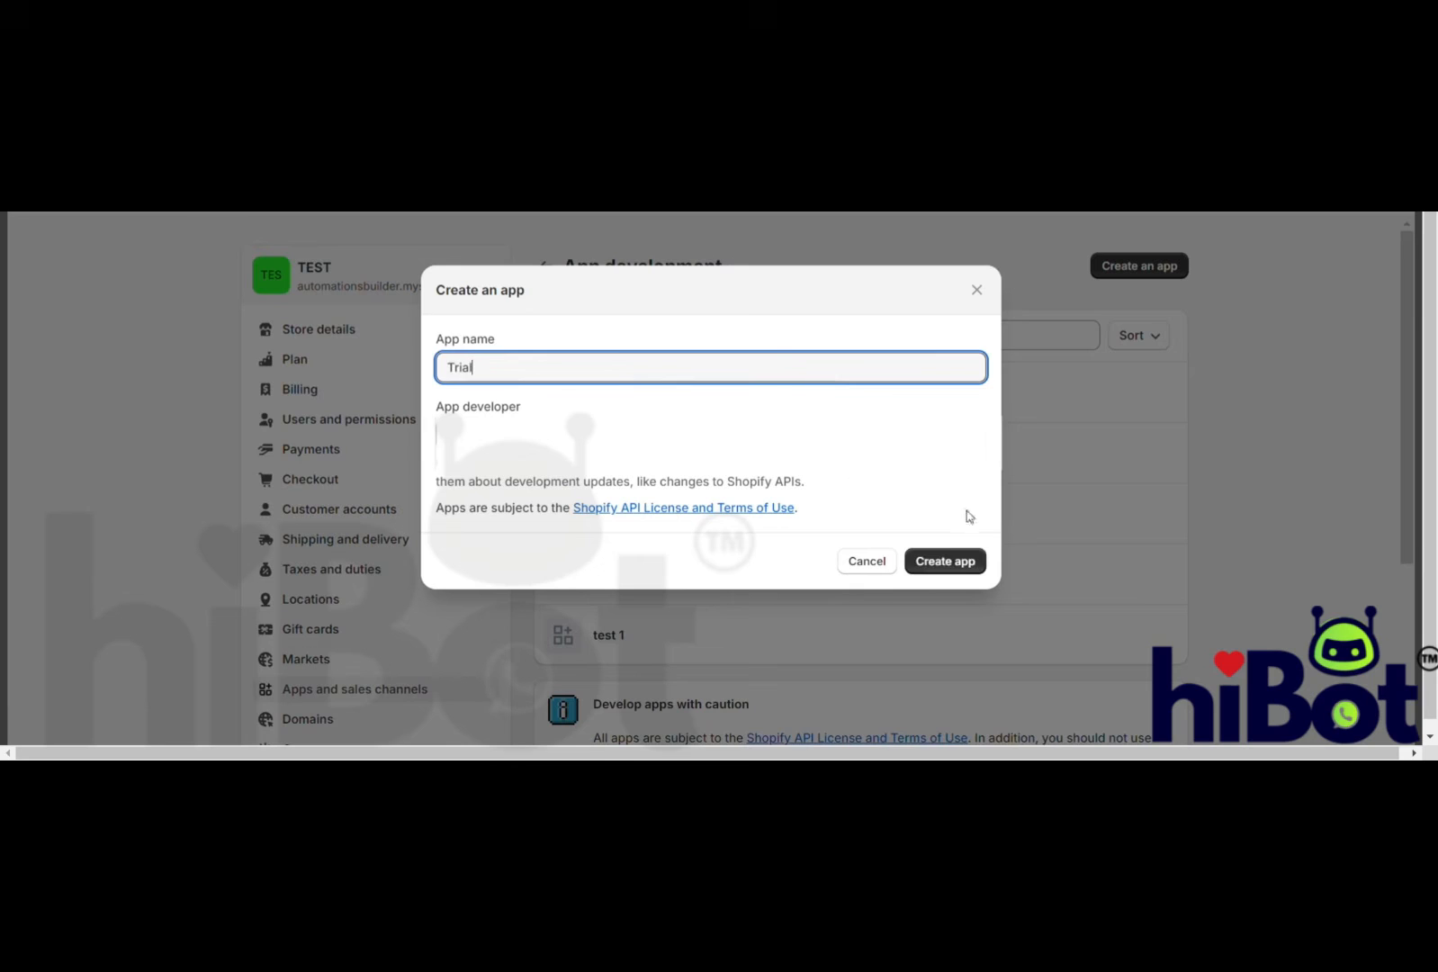
{"action": "left_click", "coordinate": [959, 565]}
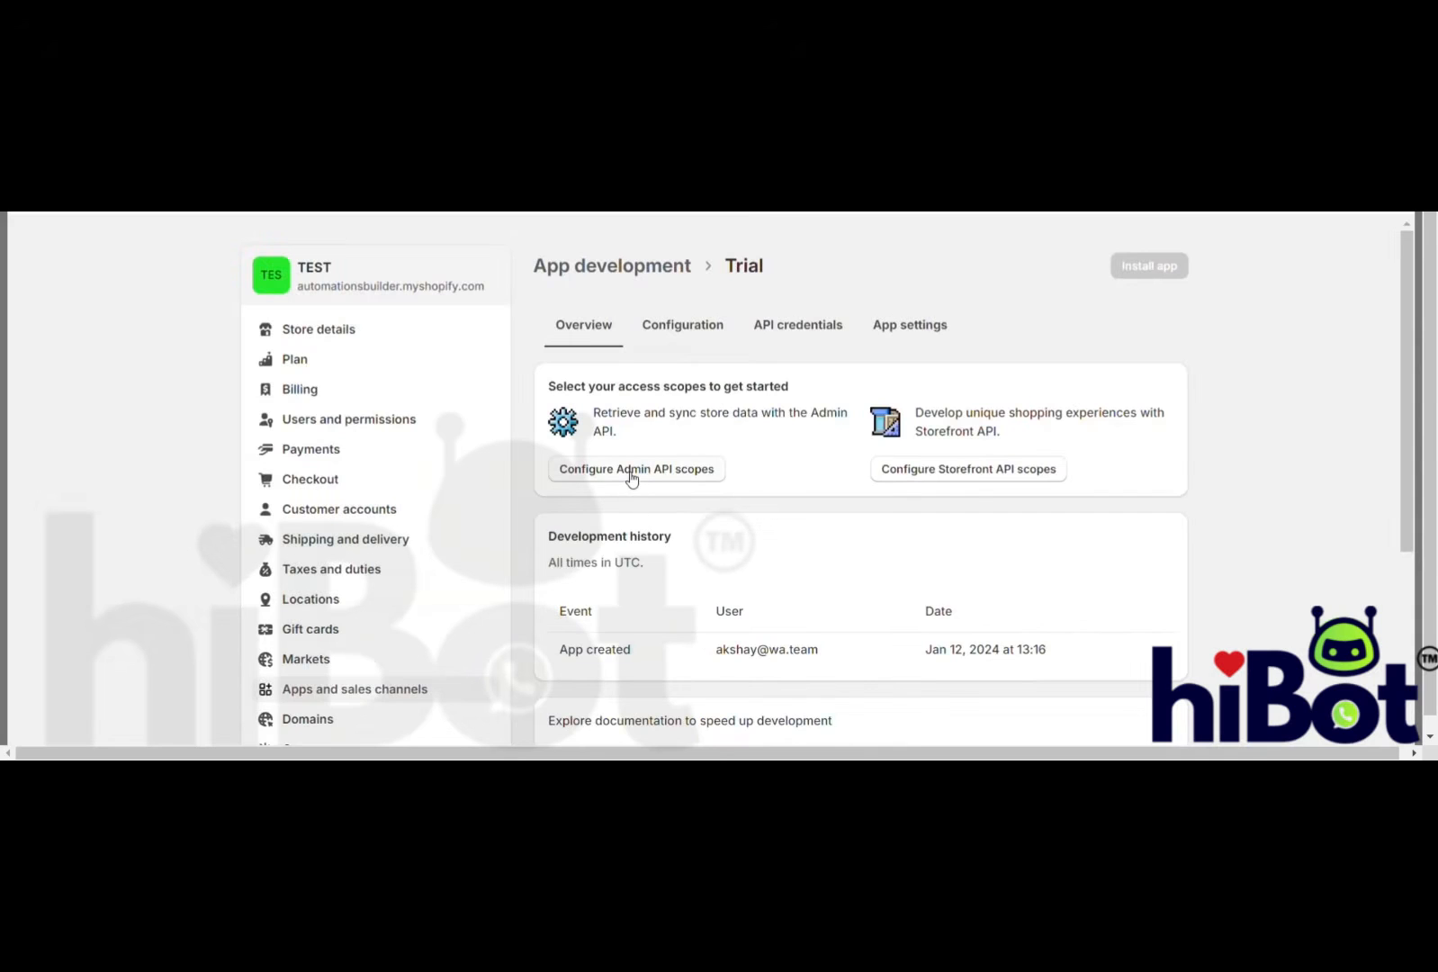
Filter the Admin API access scopes by "aba", enable read_orders for the Trial app, and save the configuration
{"action": "left_click", "coordinate": [632, 475]}
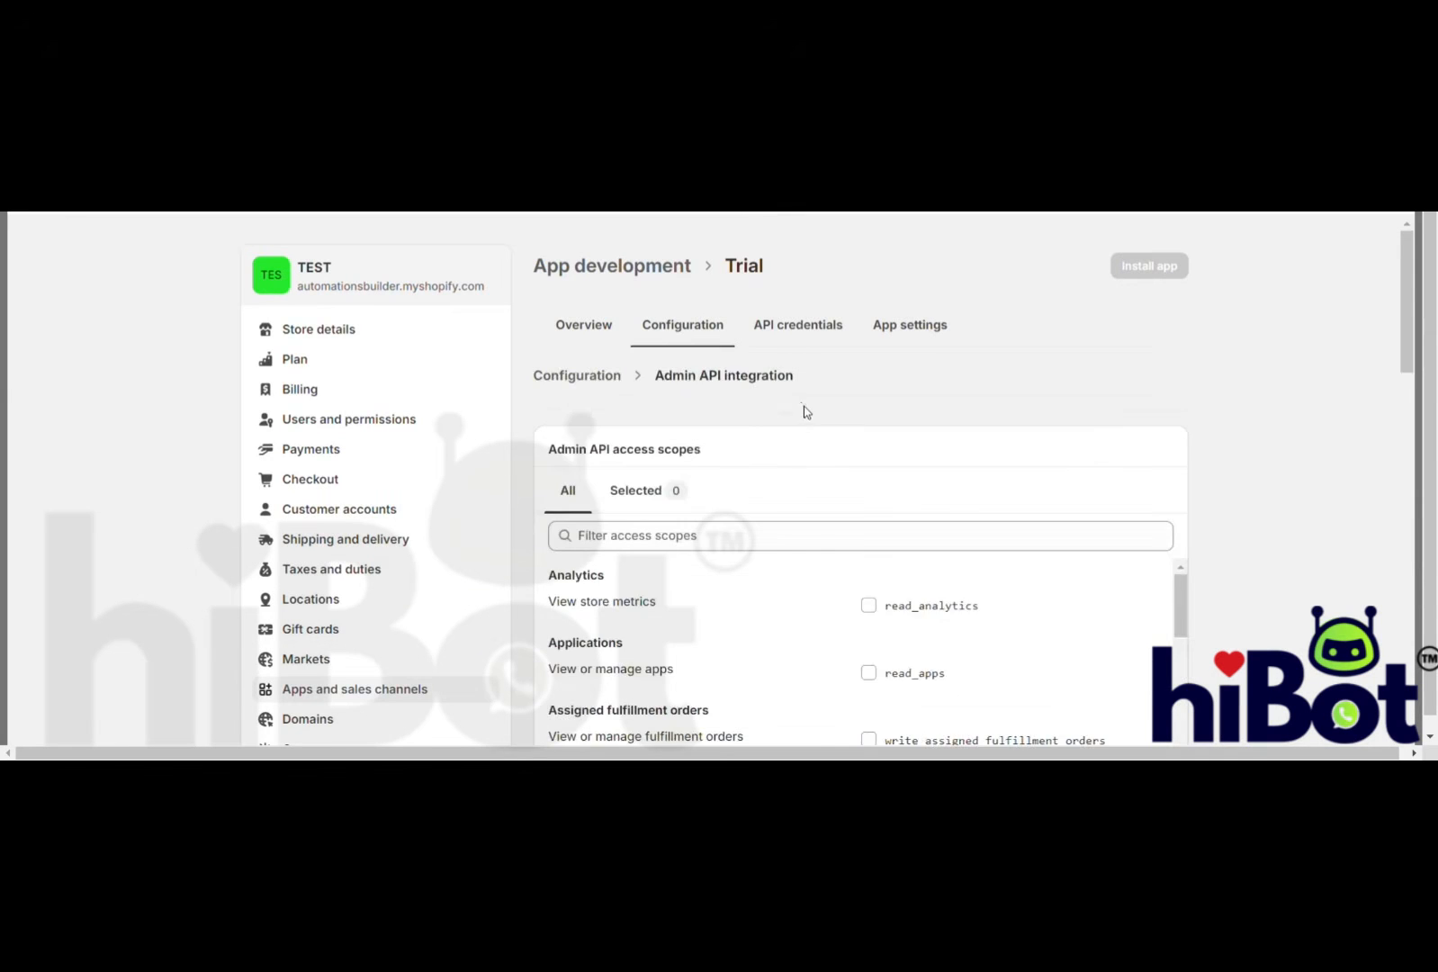
{"action": "scroll", "coordinate": [671, 454], "scroll_direction": "down", "scroll_amount": 1}
{"action": "left_click", "coordinate": [671, 451]}
{"action": "type", "text": "aba"}
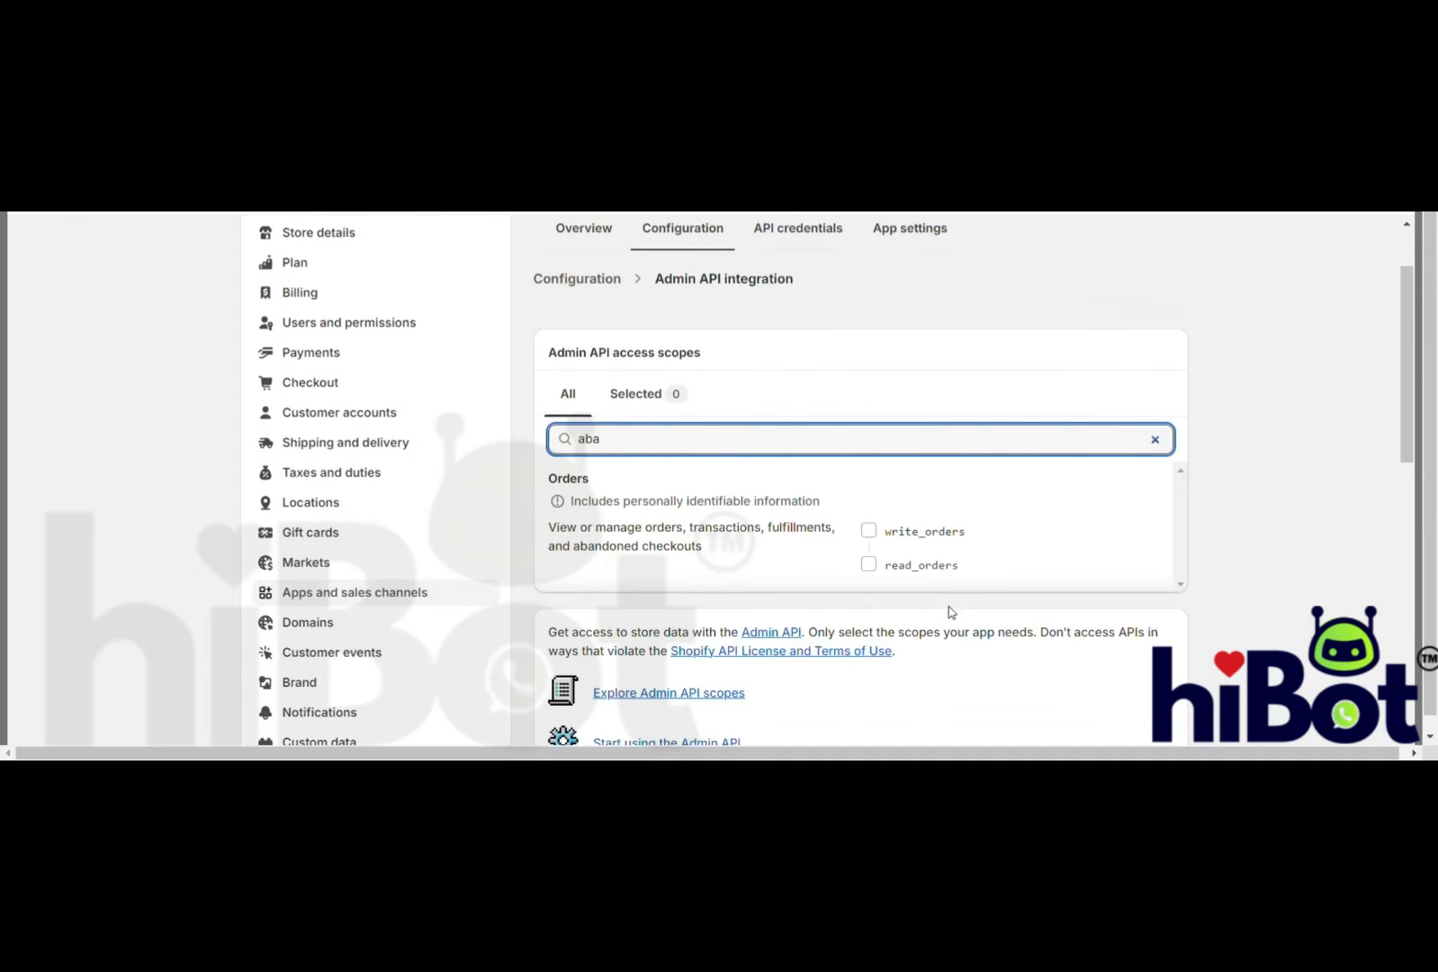
{"action": "left_click", "coordinate": [875, 566]}
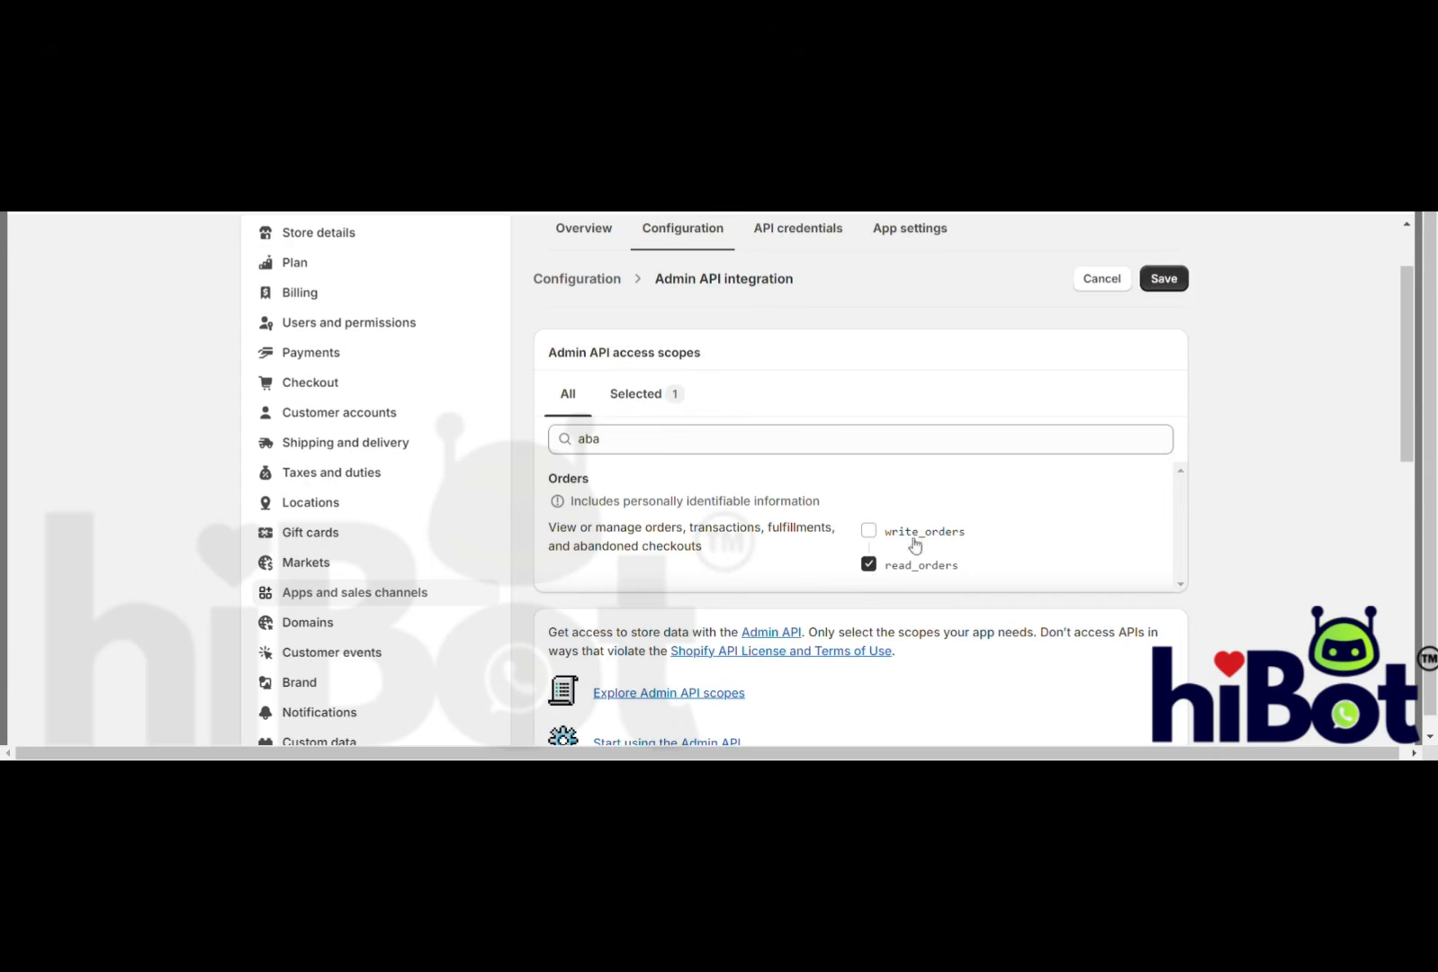
{"action": "left_click", "coordinate": [1166, 286]}
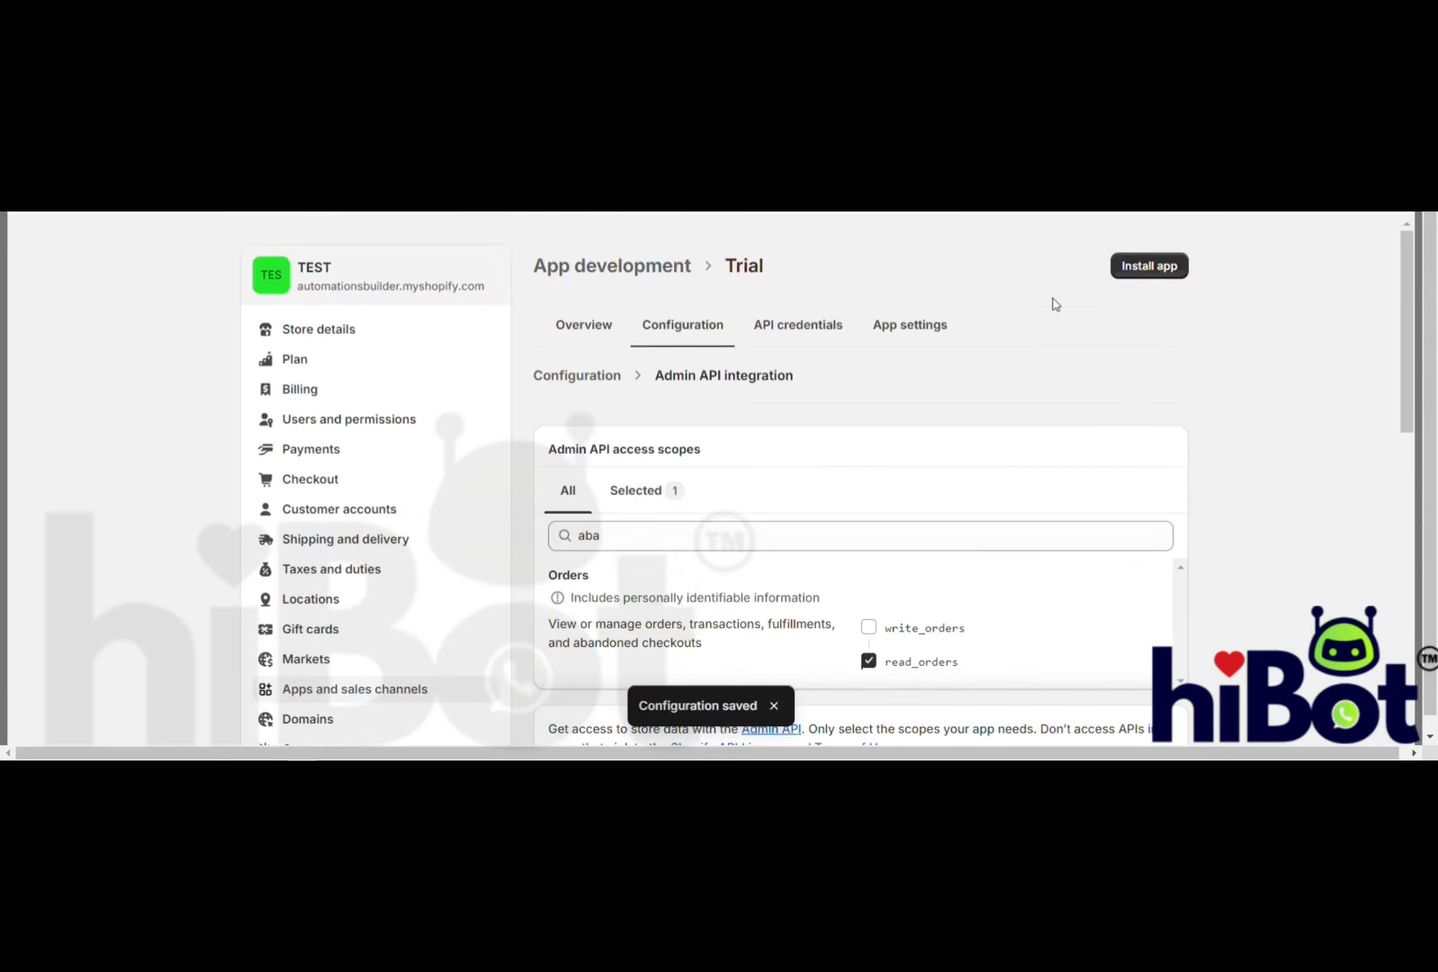
Install the Trial app on the store and reveal its Admin API access token
{"action": "left_click", "coordinate": [1161, 267]}
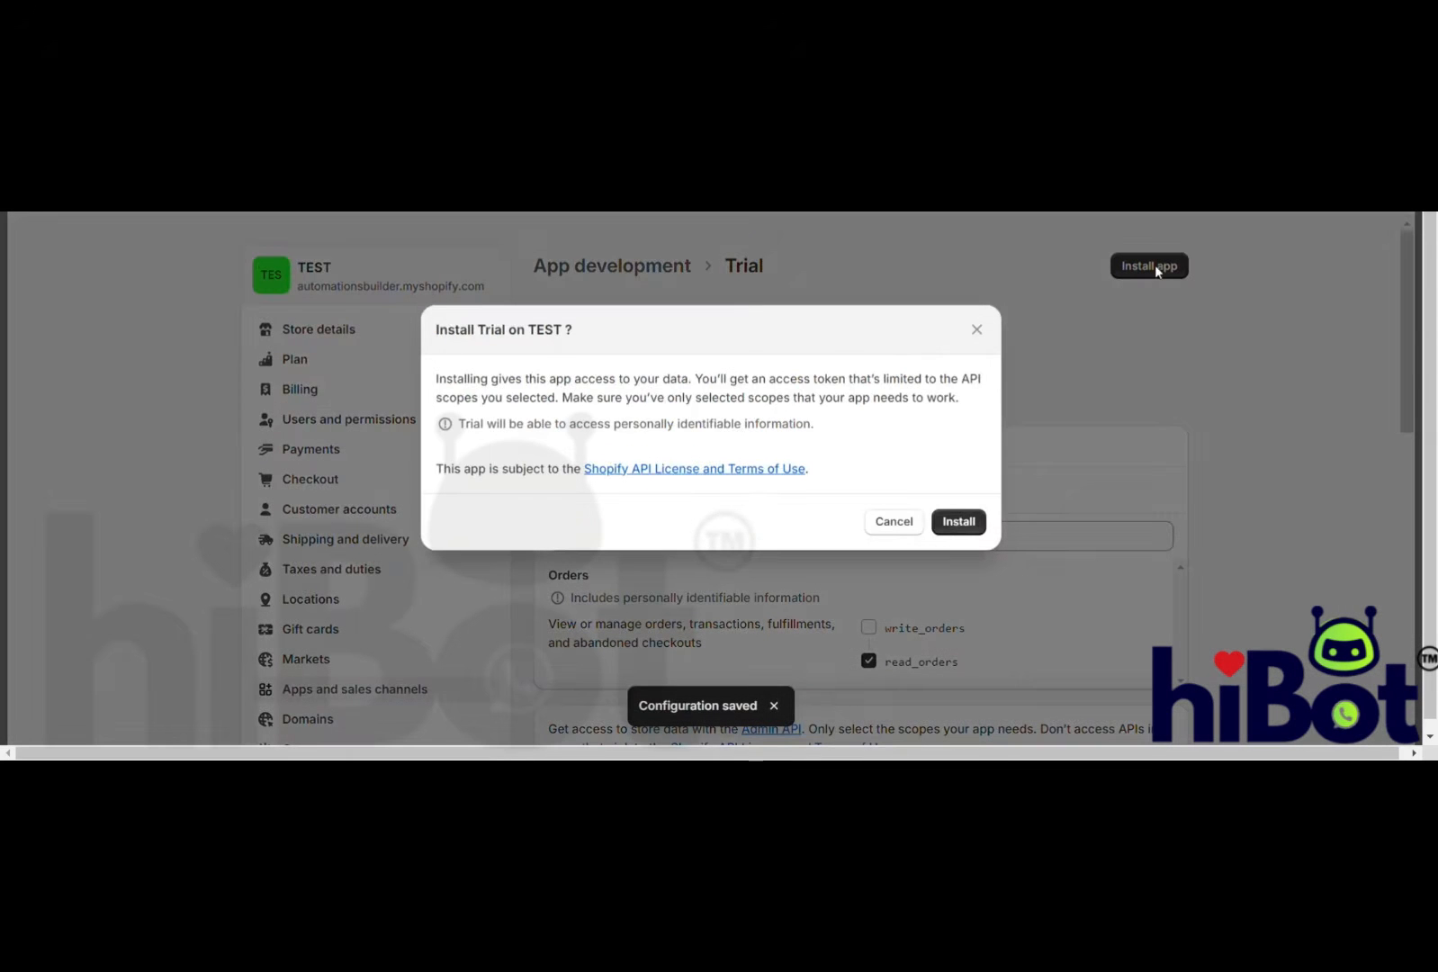
{"action": "left_click", "coordinate": [958, 528]}
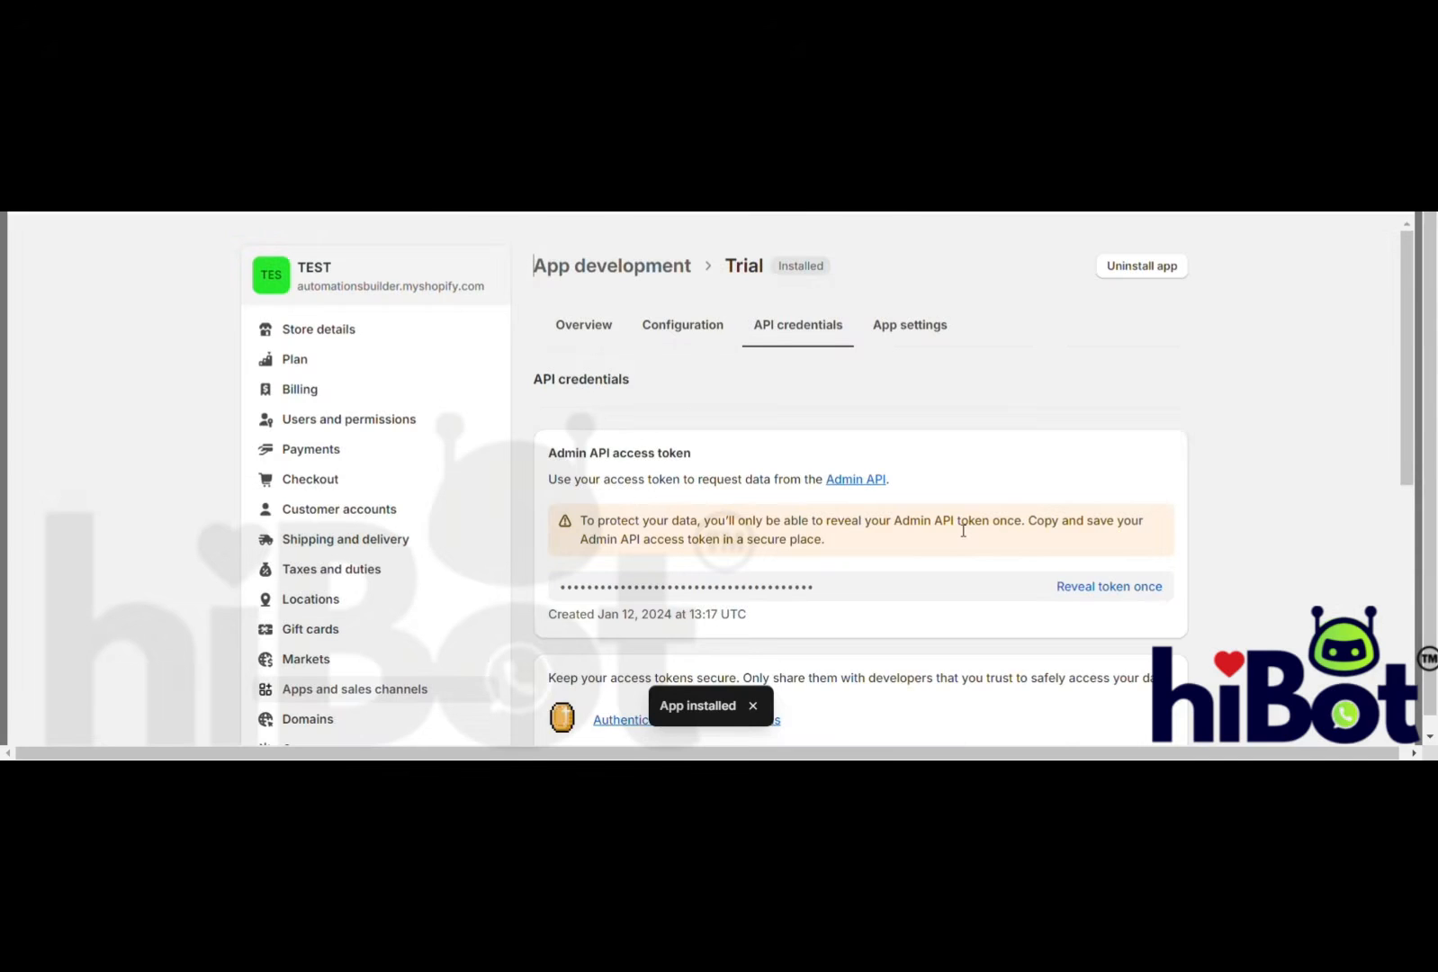
{"action": "left_click", "coordinate": [1112, 590]}
{"action": "scroll", "coordinate": [974, 607], "scroll_direction": "down", "scroll_amount": 2}
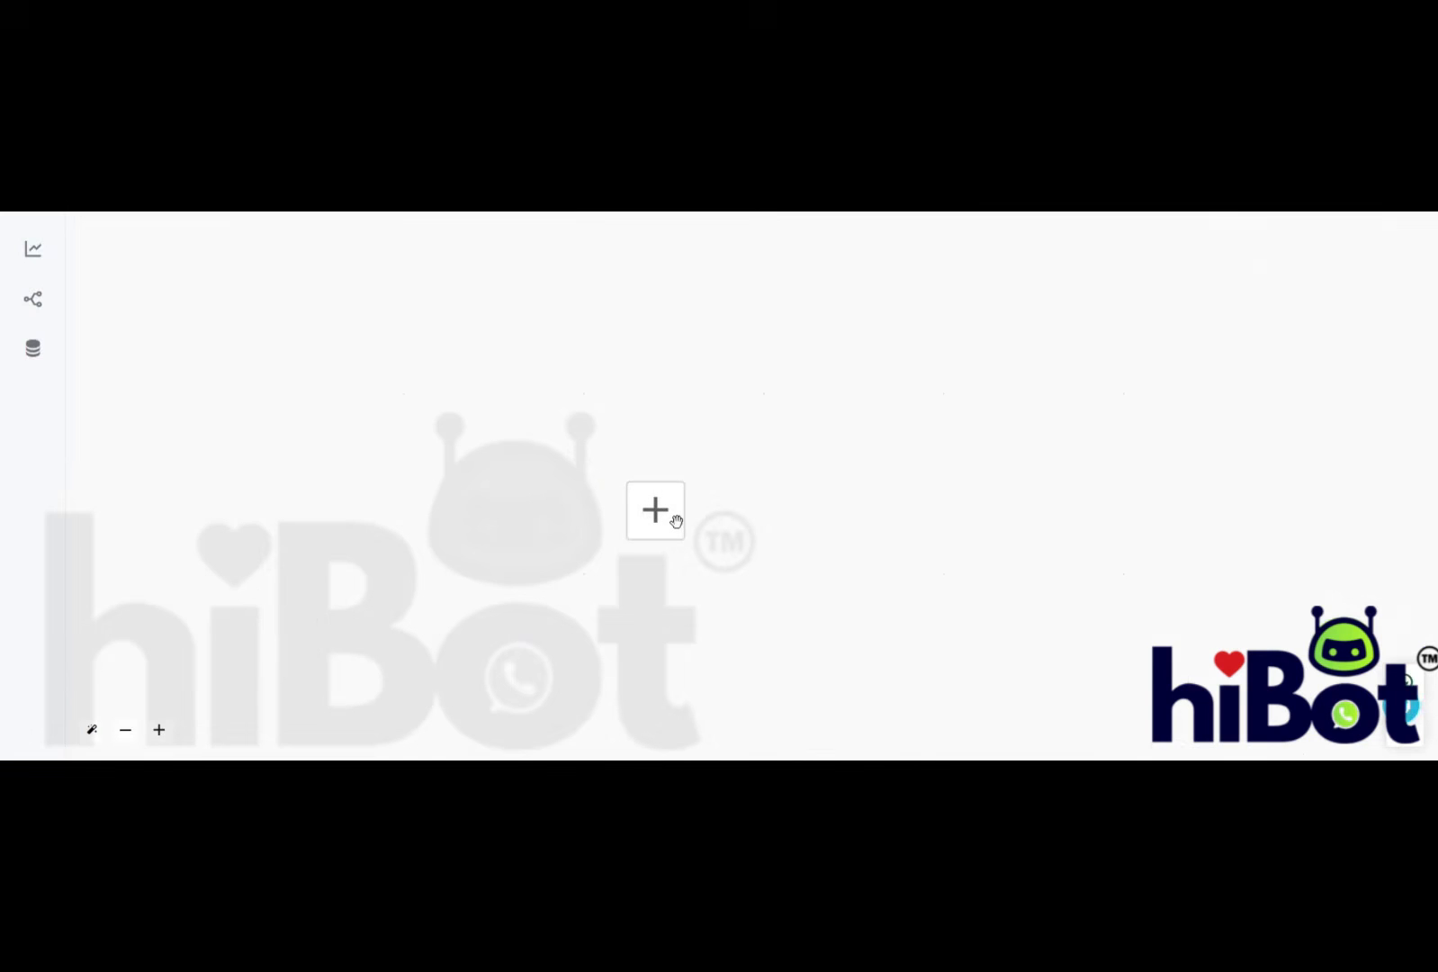
Switch to the hiBot workflow builder and add the Abandoned Cart module of the Shopify Abandoned Cart app as the first node
{"action": "left_click", "coordinate": [673, 518]}
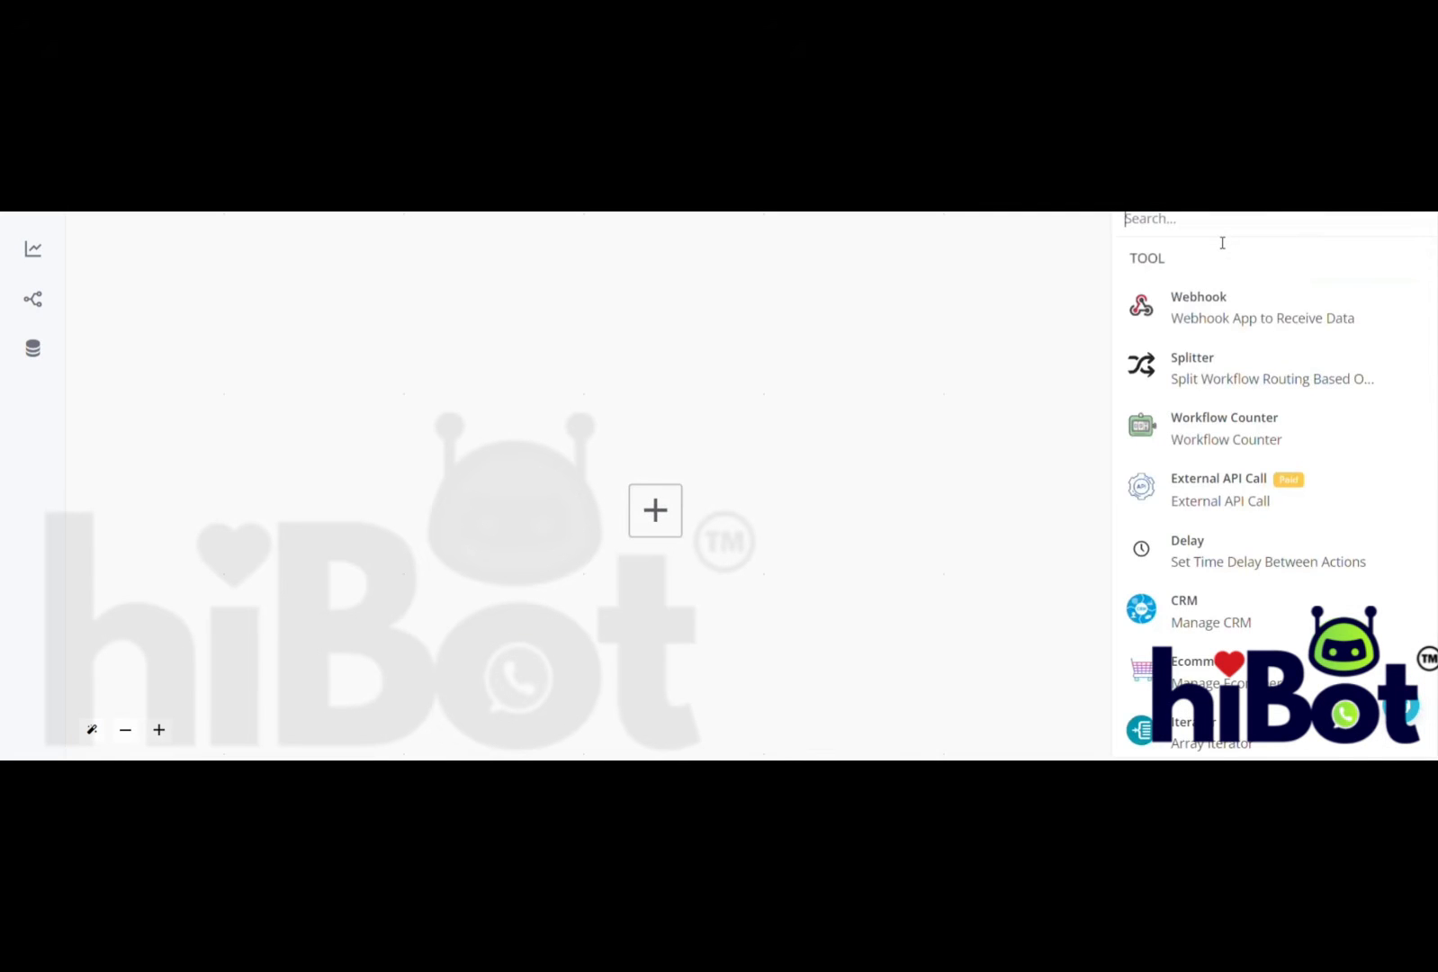
{"action": "type", "text": "shopify"}
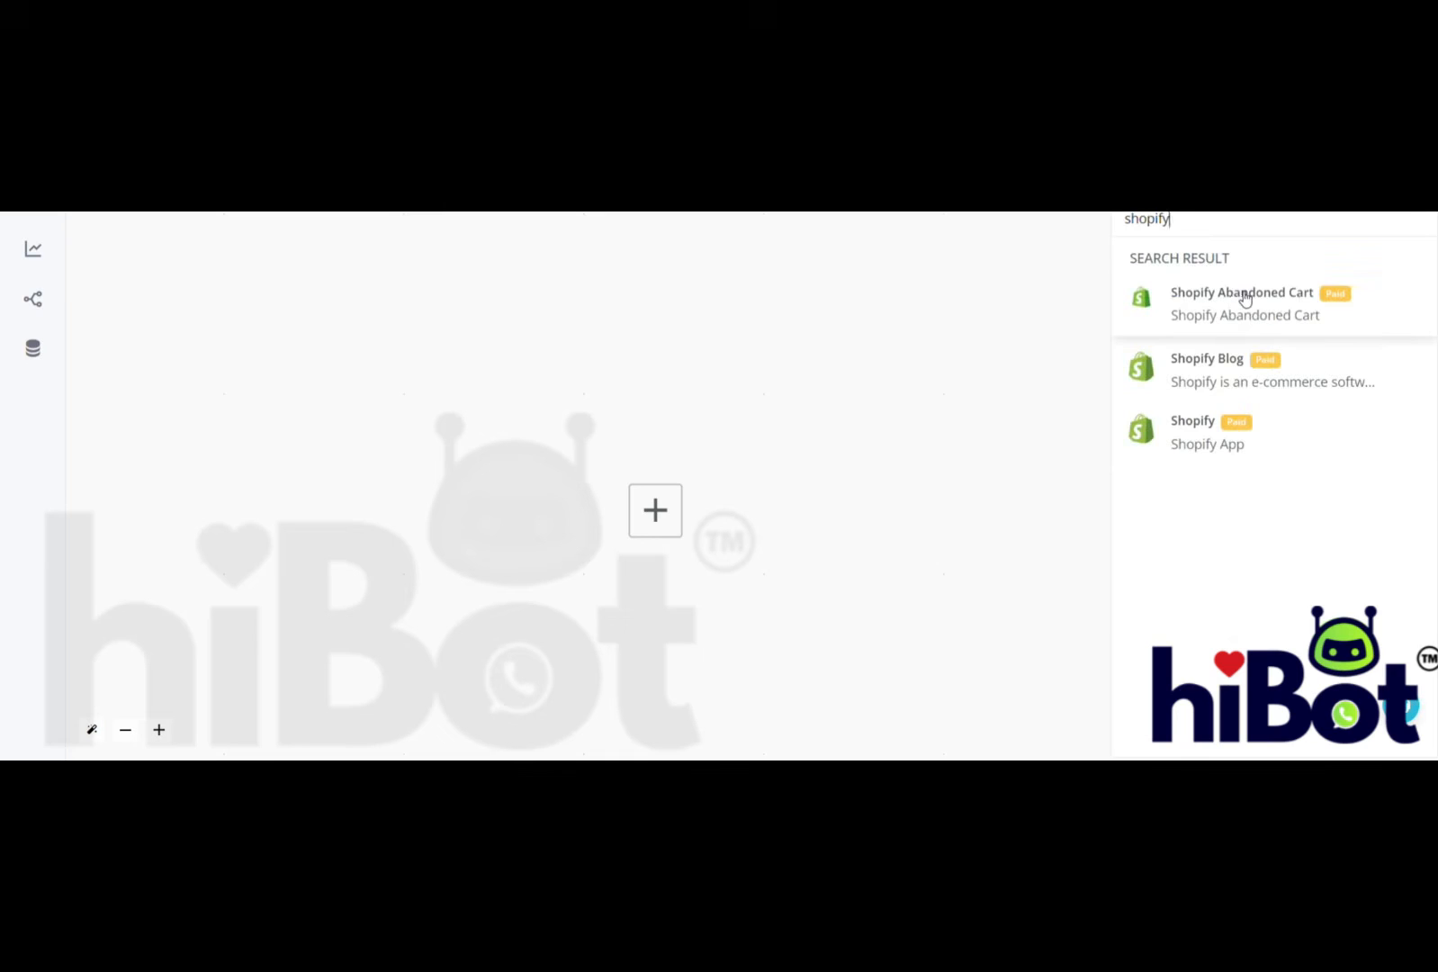
{"action": "left_click", "coordinate": [1244, 299]}
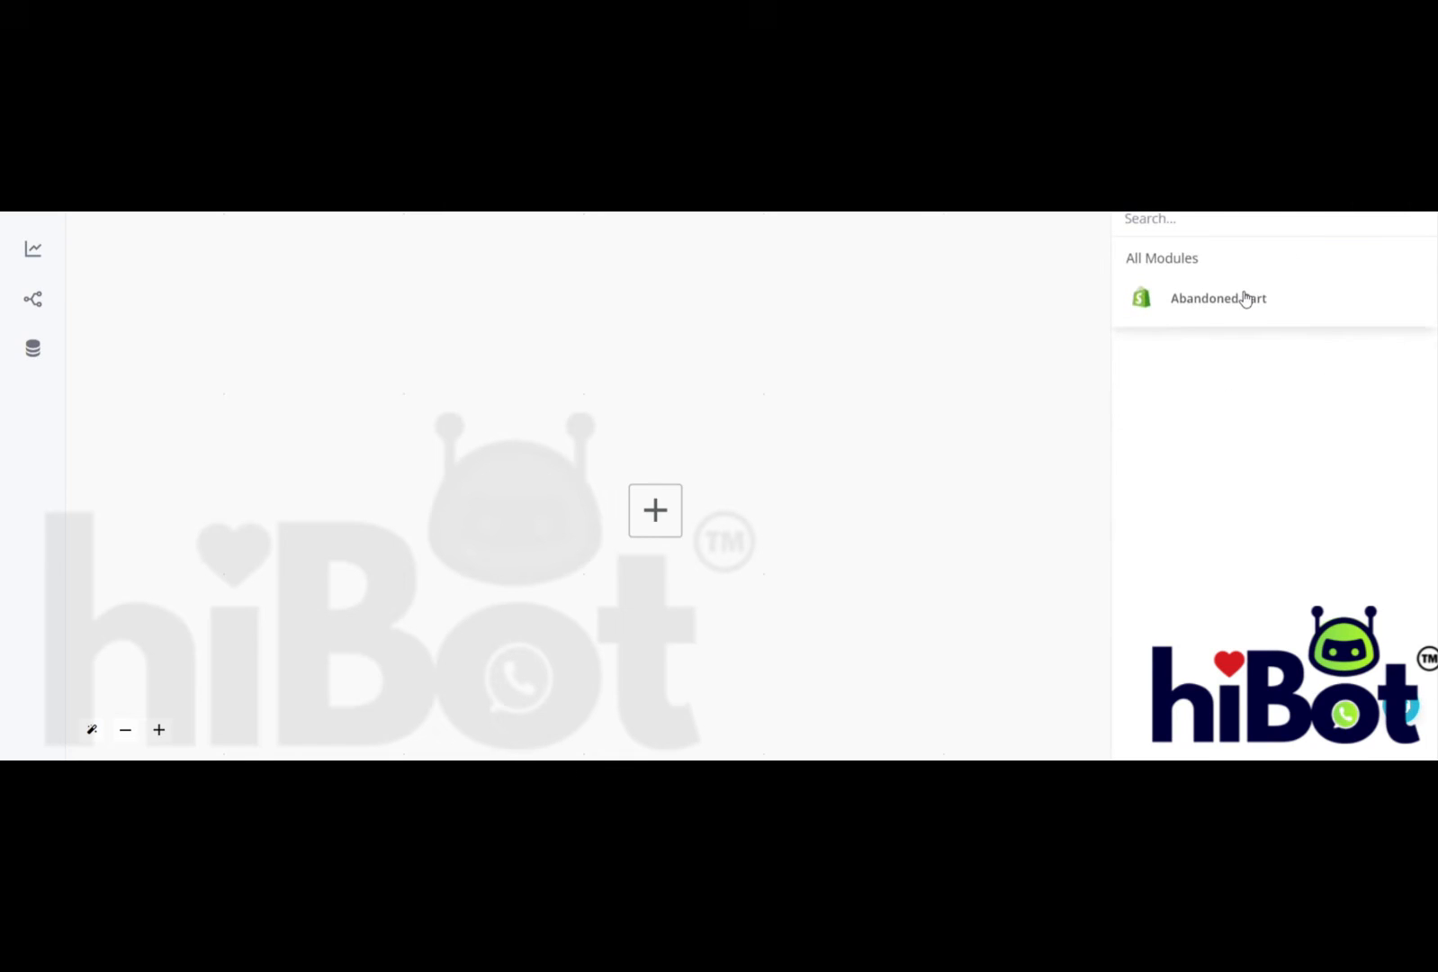
{"action": "left_click", "coordinate": [1191, 301]}
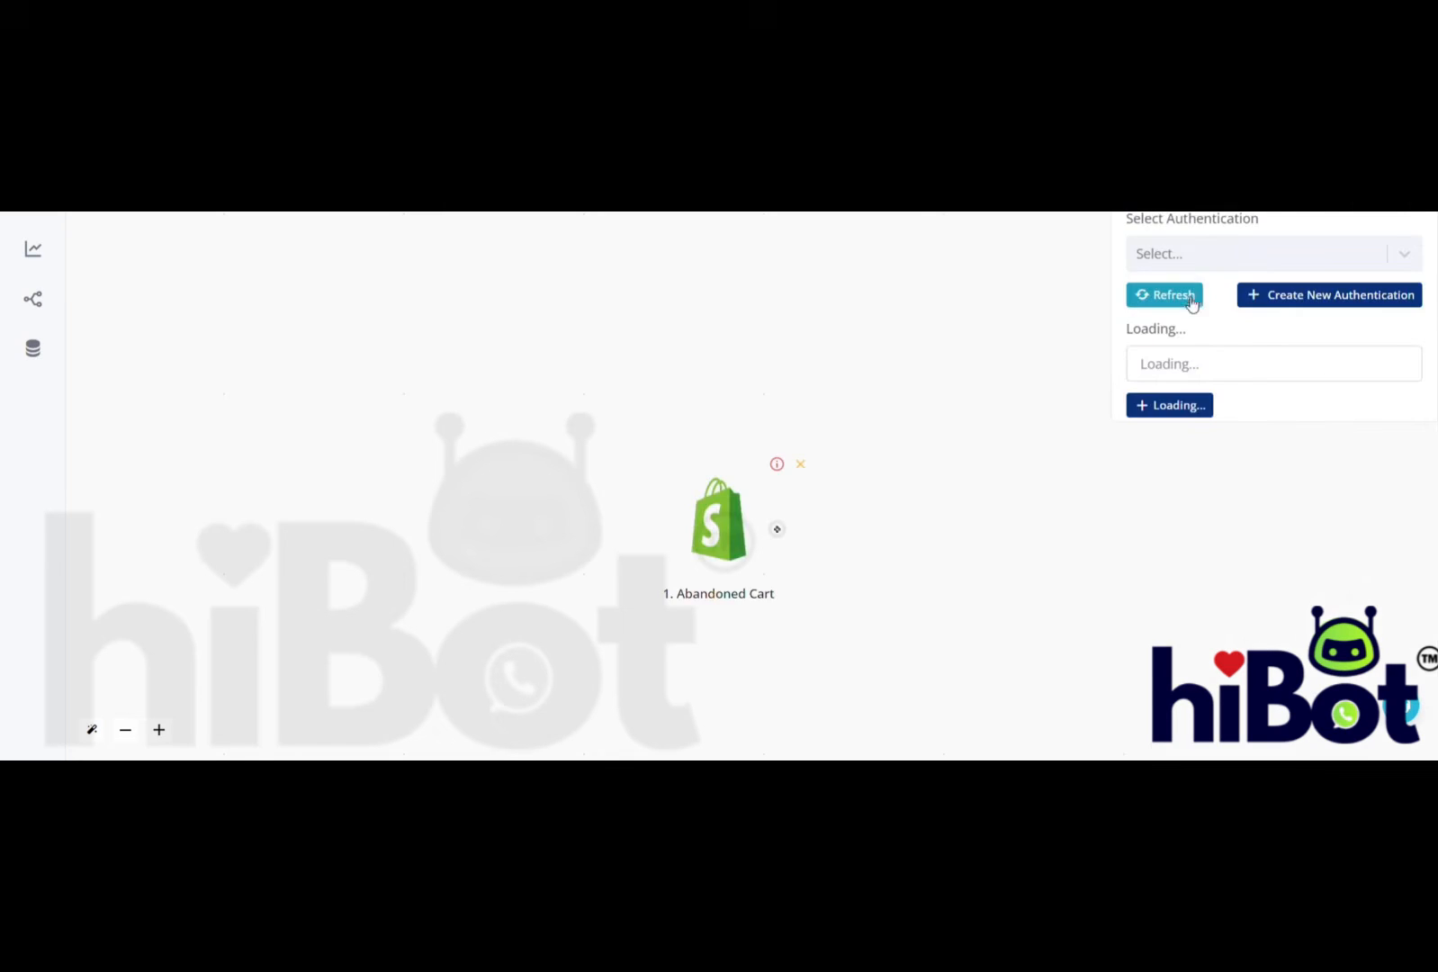
Start a new authentication labelled Shopify and fill in the domain automationsbuilder.myshopify.com copied from the Shopify store settings
{"action": "left_click", "coordinate": [1340, 300]}
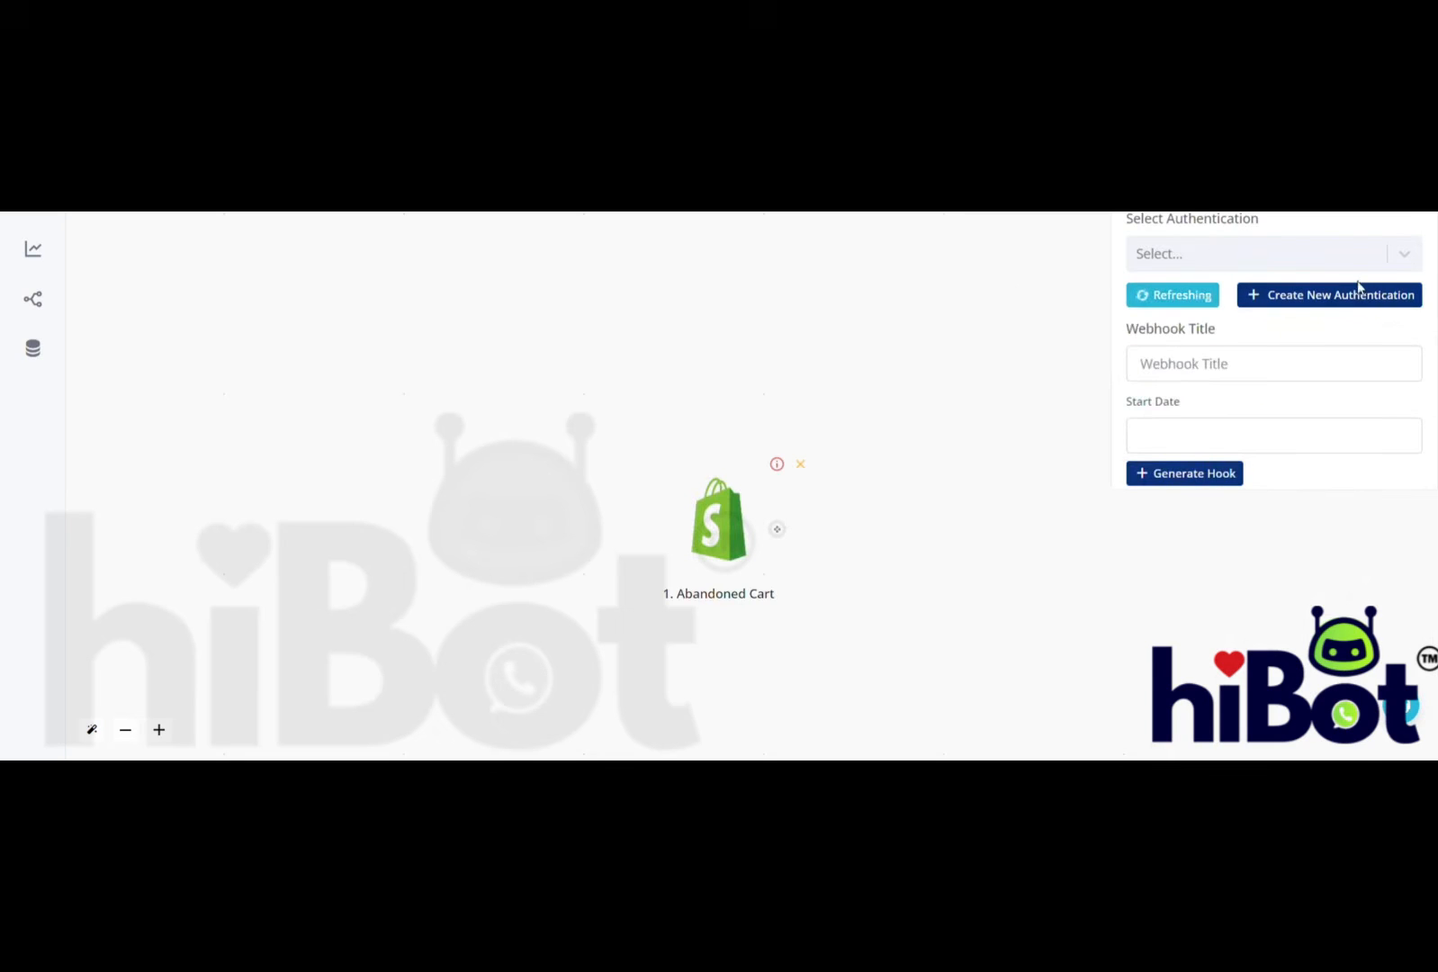
{"action": "left_click", "coordinate": [1359, 291]}
{"action": "left_click", "coordinate": [952, 330]}
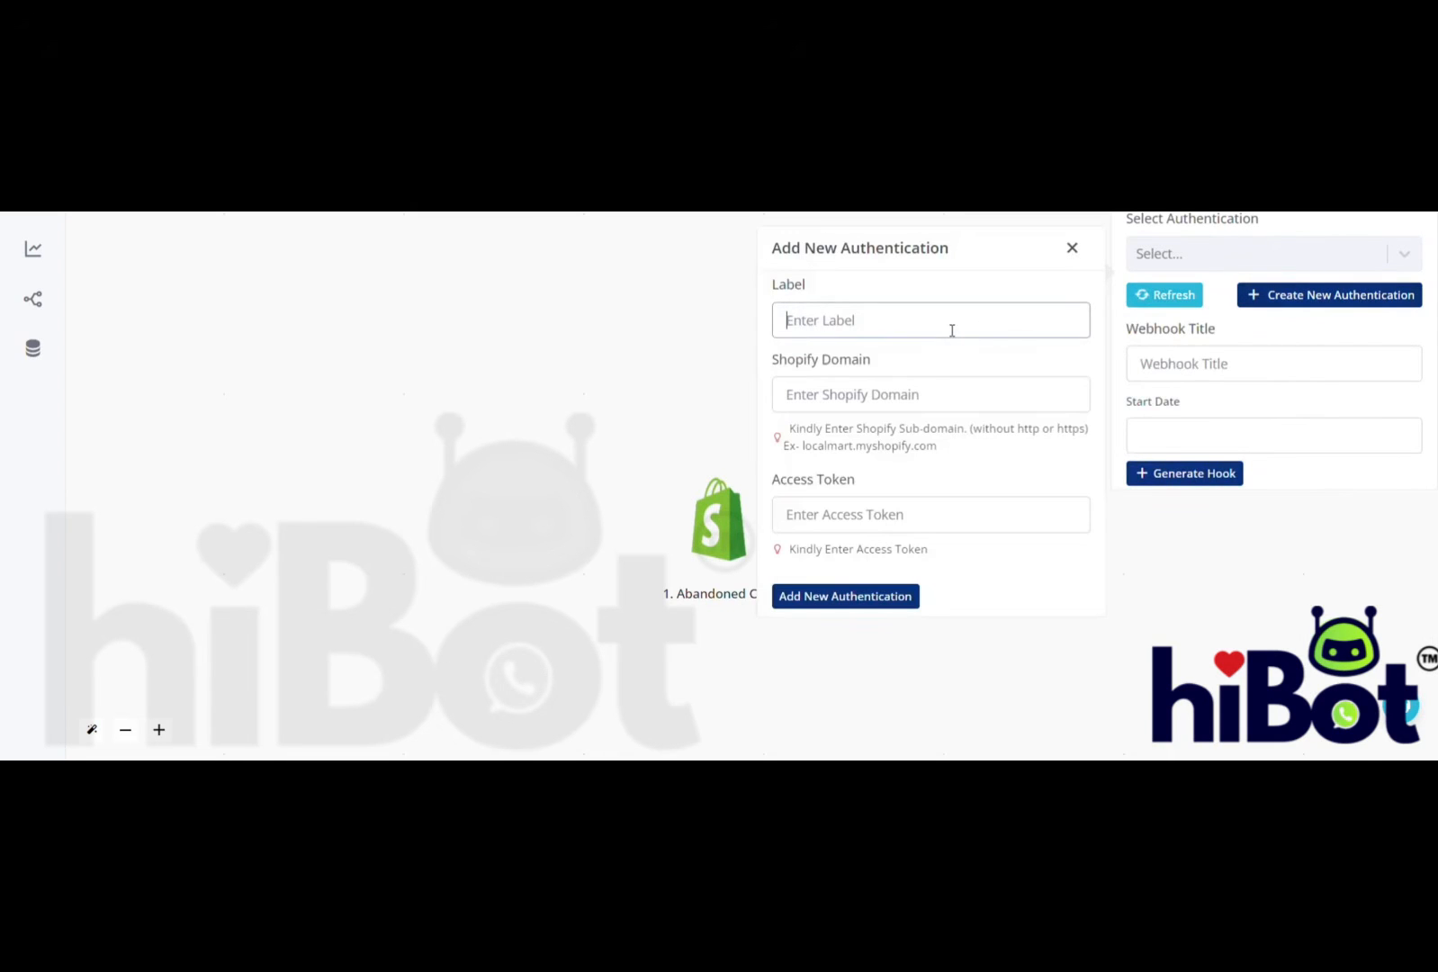
{"action": "type", "text": "Shopify"}
{"action": "left_click", "coordinate": [873, 393]}
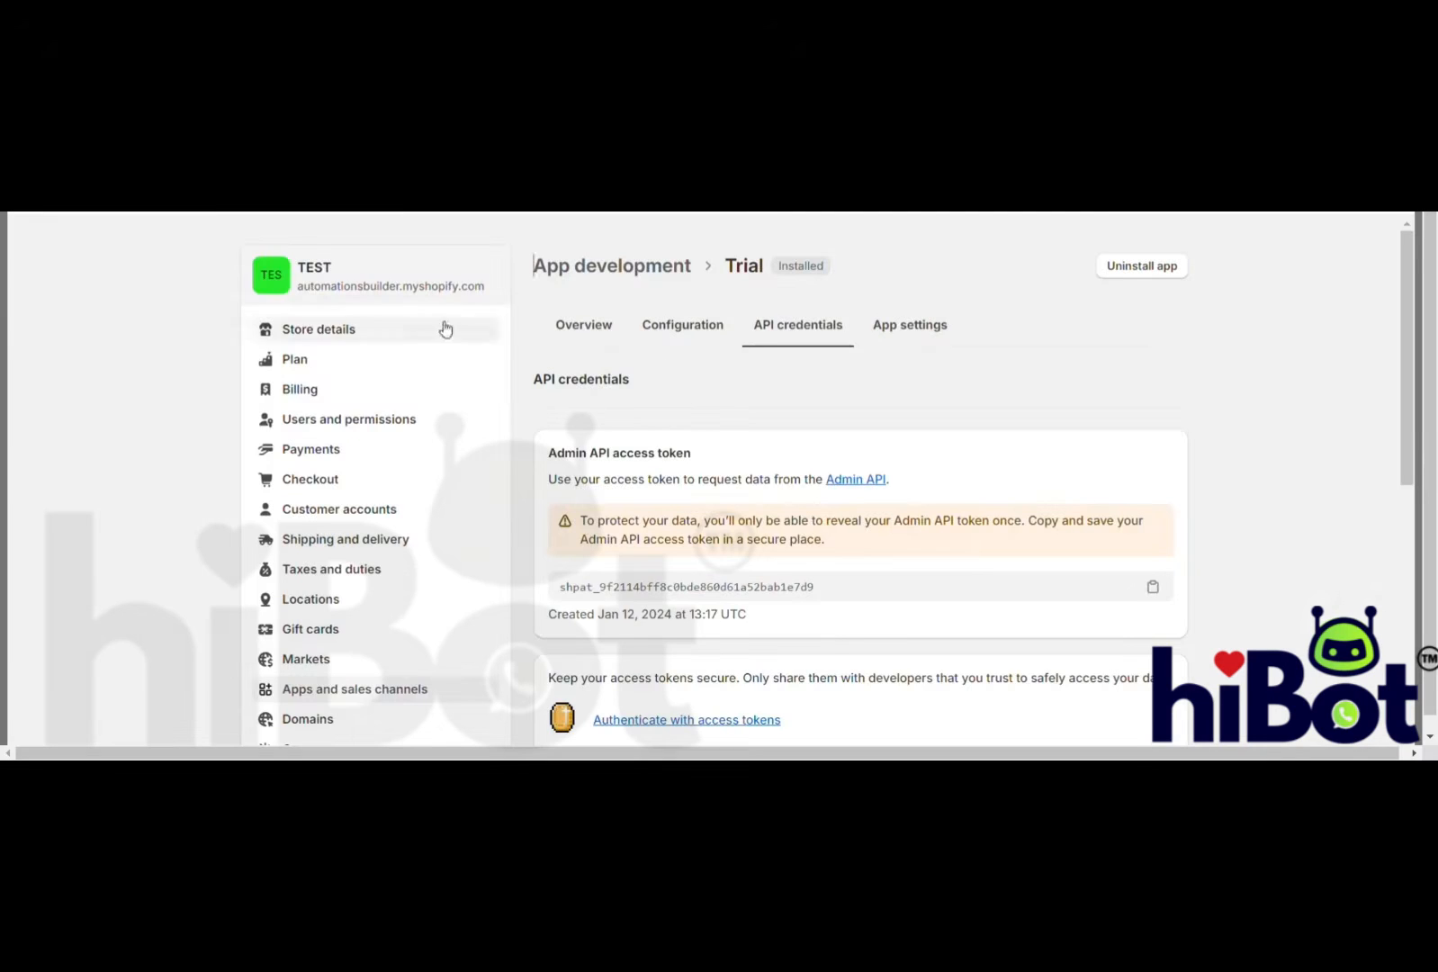
{"action": "left_click_drag", "start_coordinate": [306, 294], "coordinate": [497, 297]}
{"action": "key", "text": "ctrl+c"}
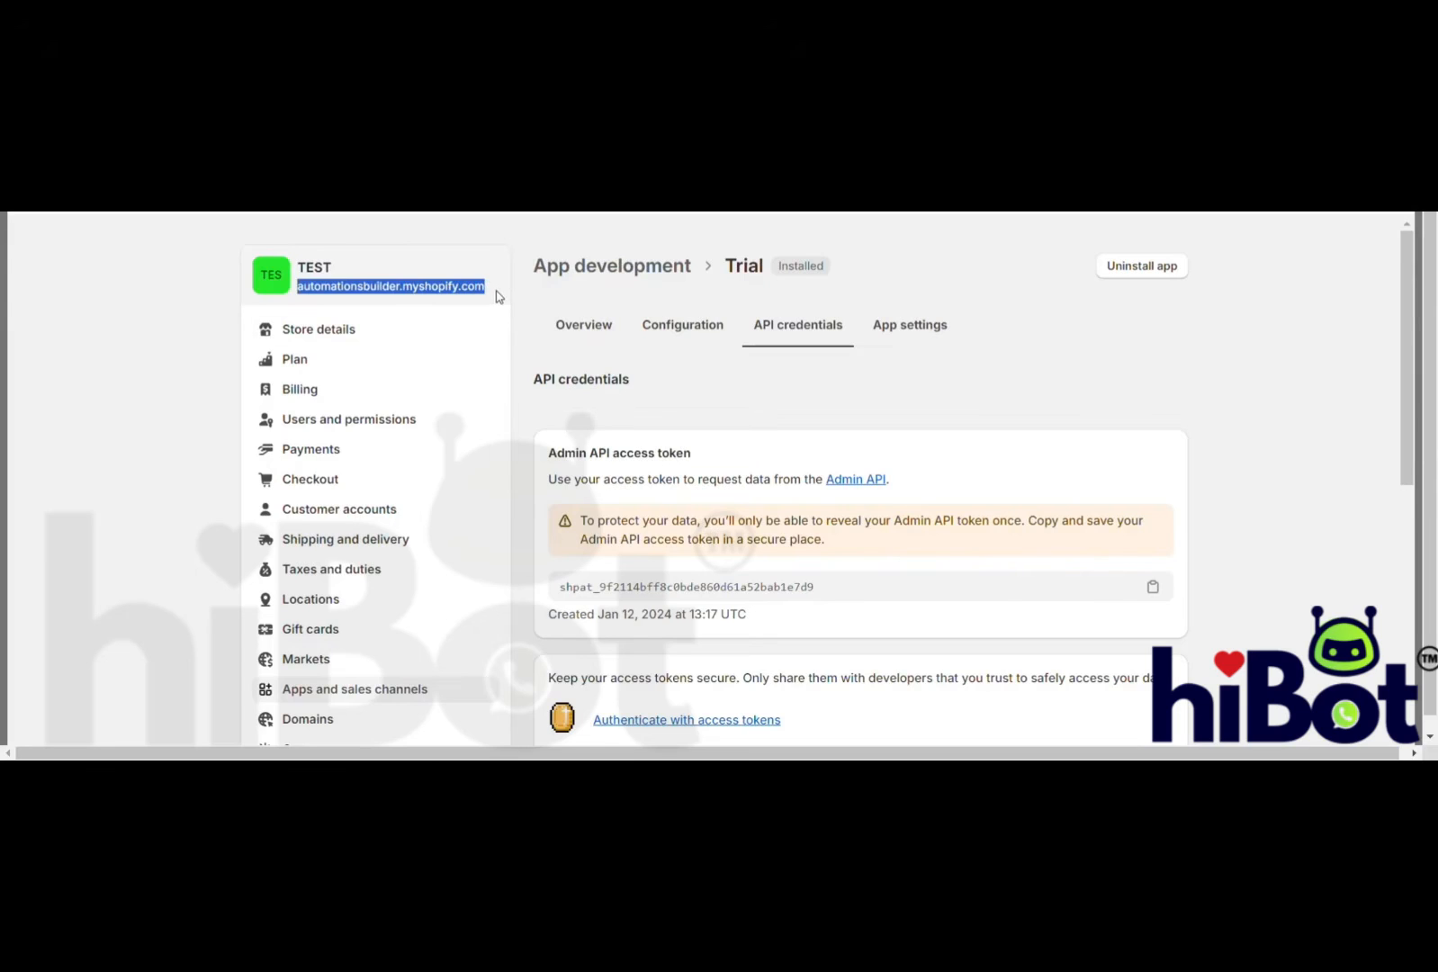
{"action": "left_click", "coordinate": [499, 296]}
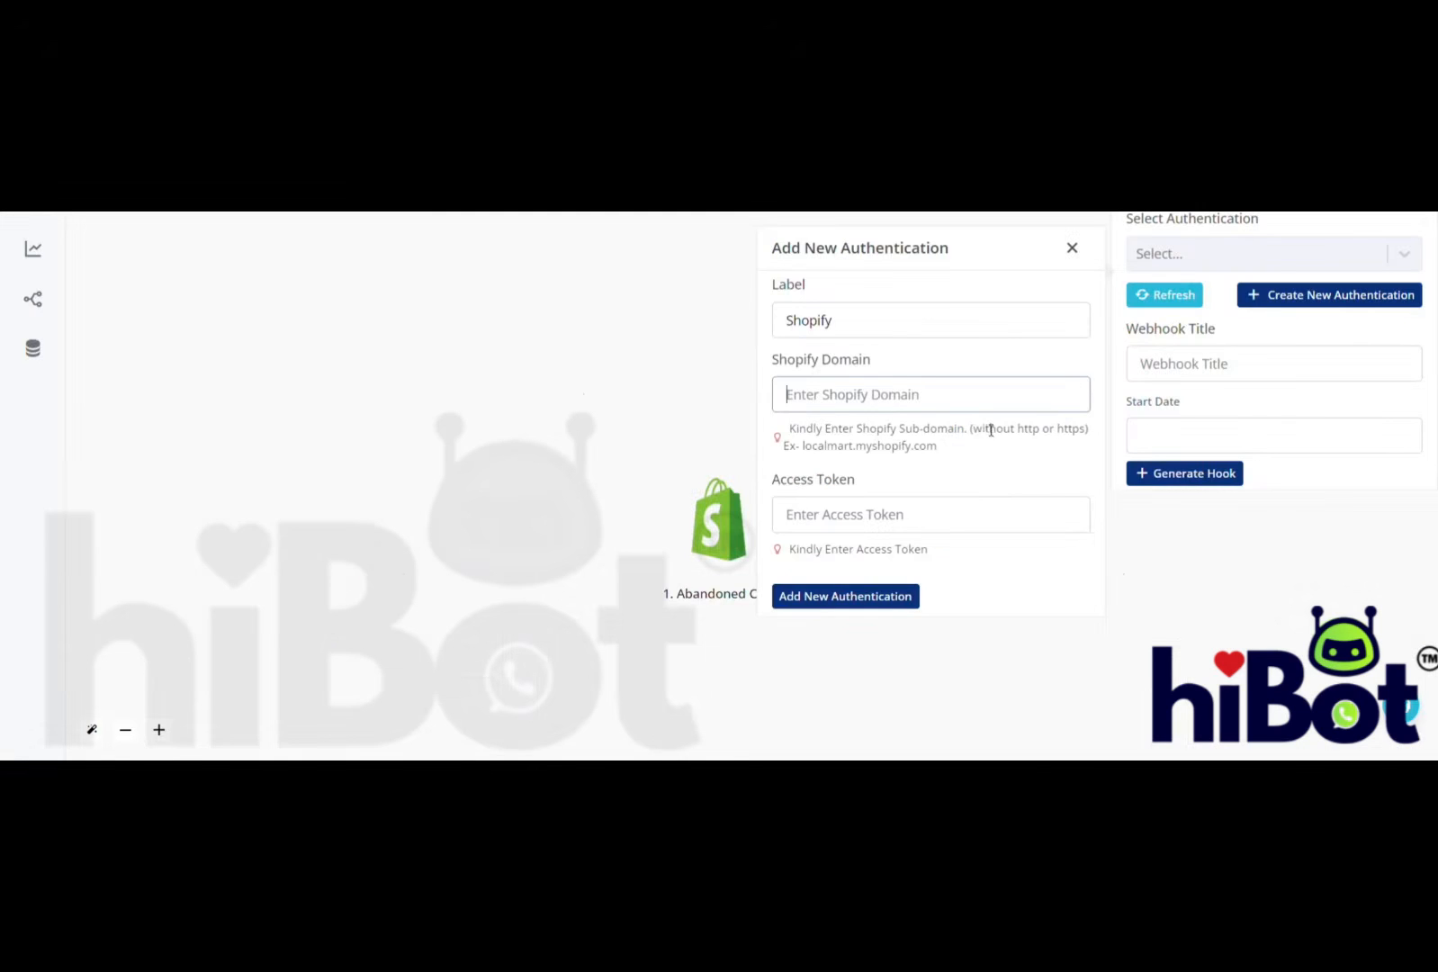
{"action": "key", "text": "ctrl+v"}
Copy the Admin API access token from Shopify into the authentication's Access Token field and add the new authentication
{"action": "left_click", "coordinate": [859, 526]}
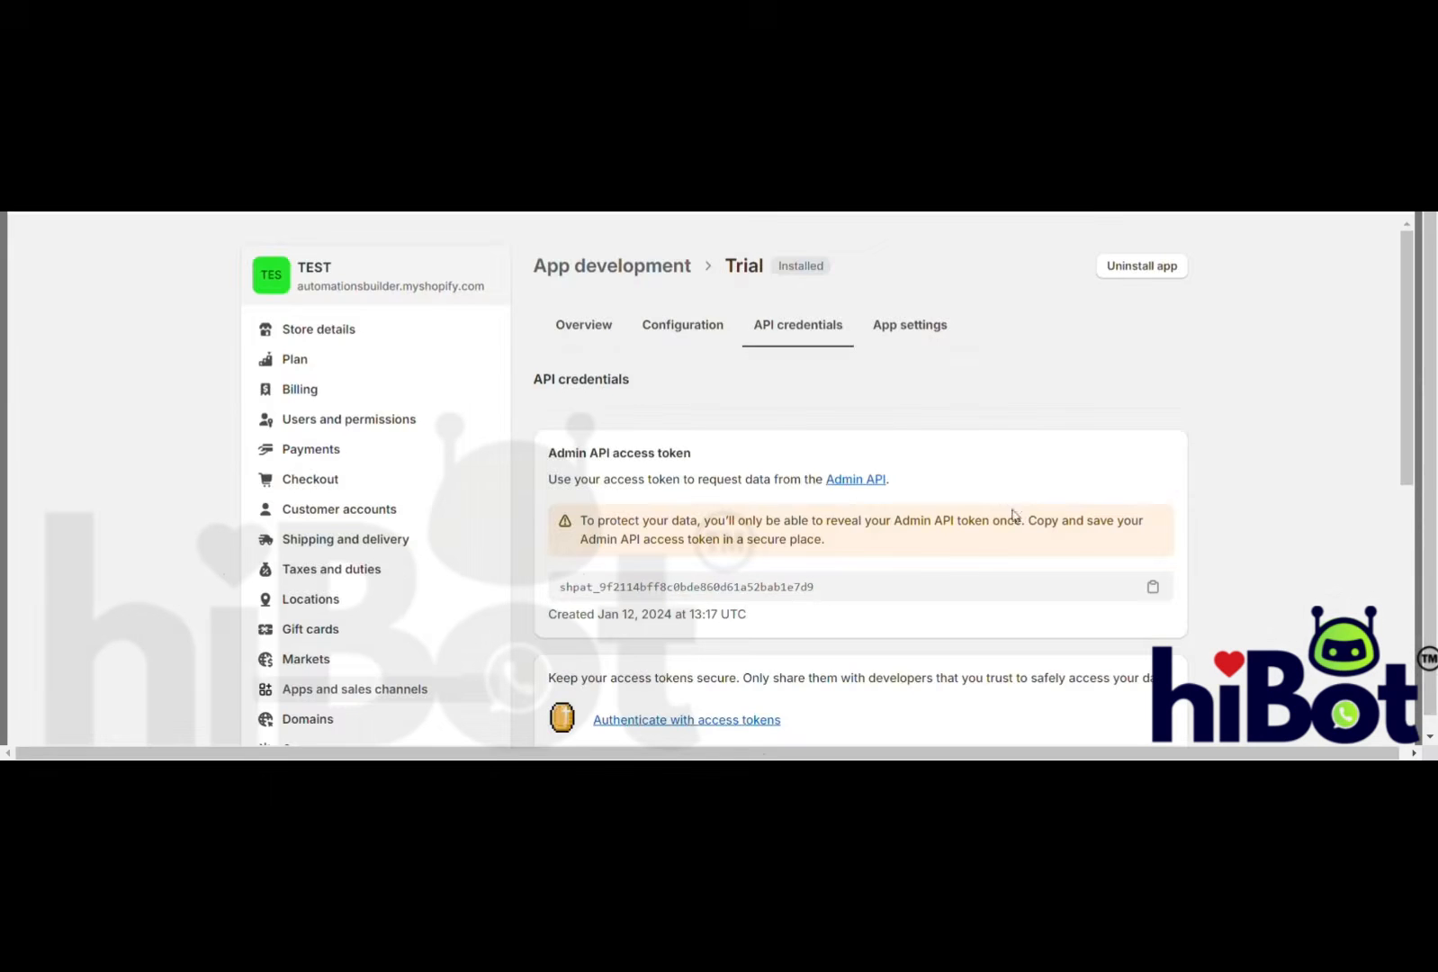
{"action": "scroll", "coordinate": [975, 581], "scroll_direction": "down", "scroll_amount": 5}
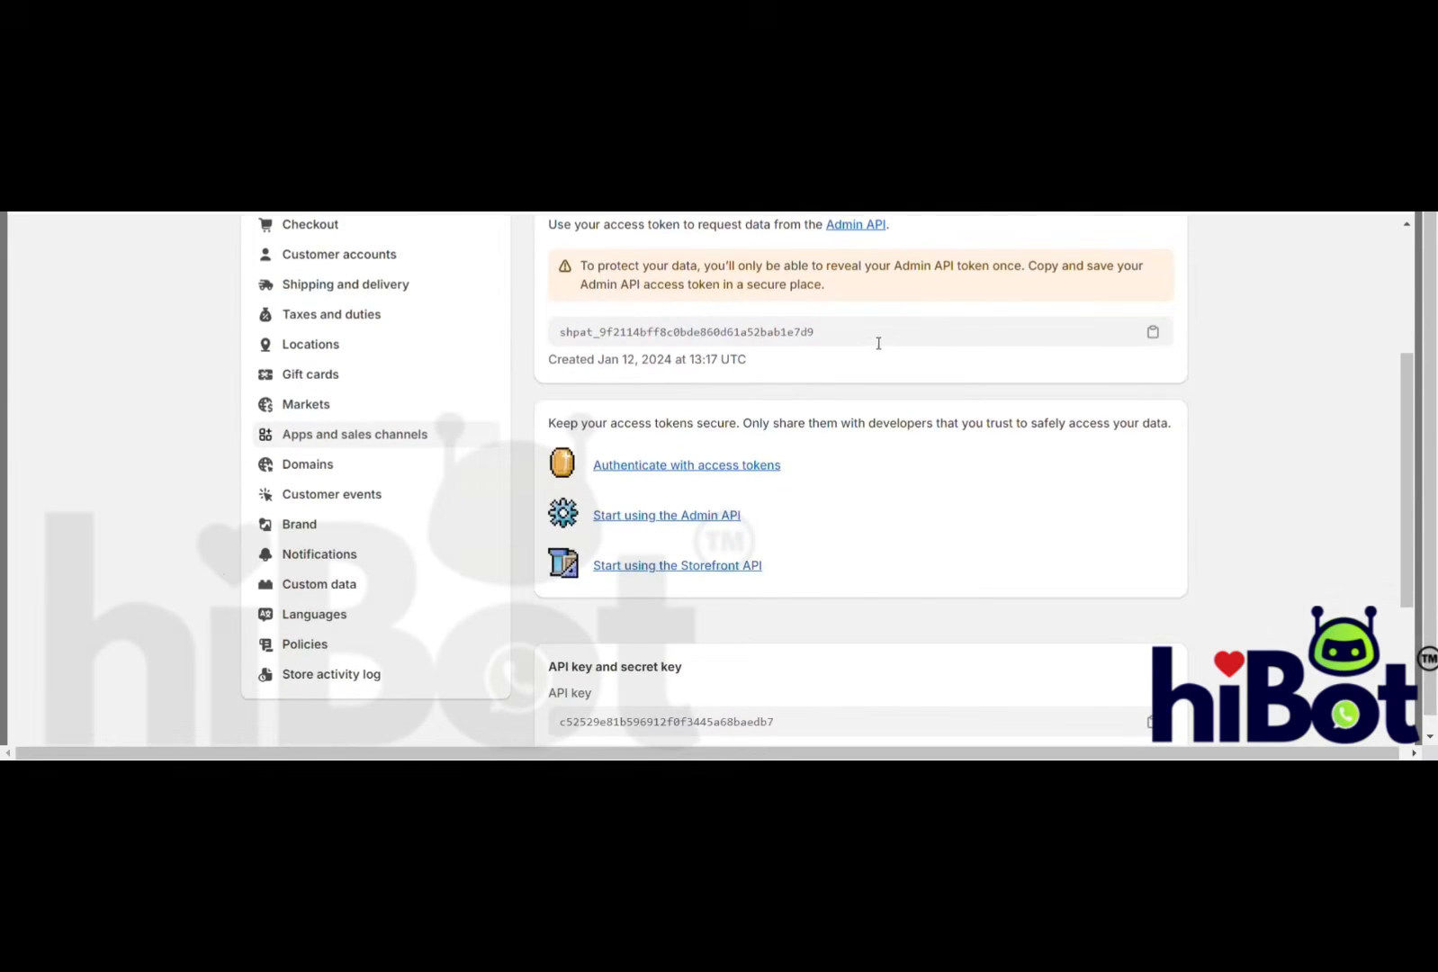
{"action": "left_click_drag", "start_coordinate": [878, 343], "coordinate": [542, 336]}
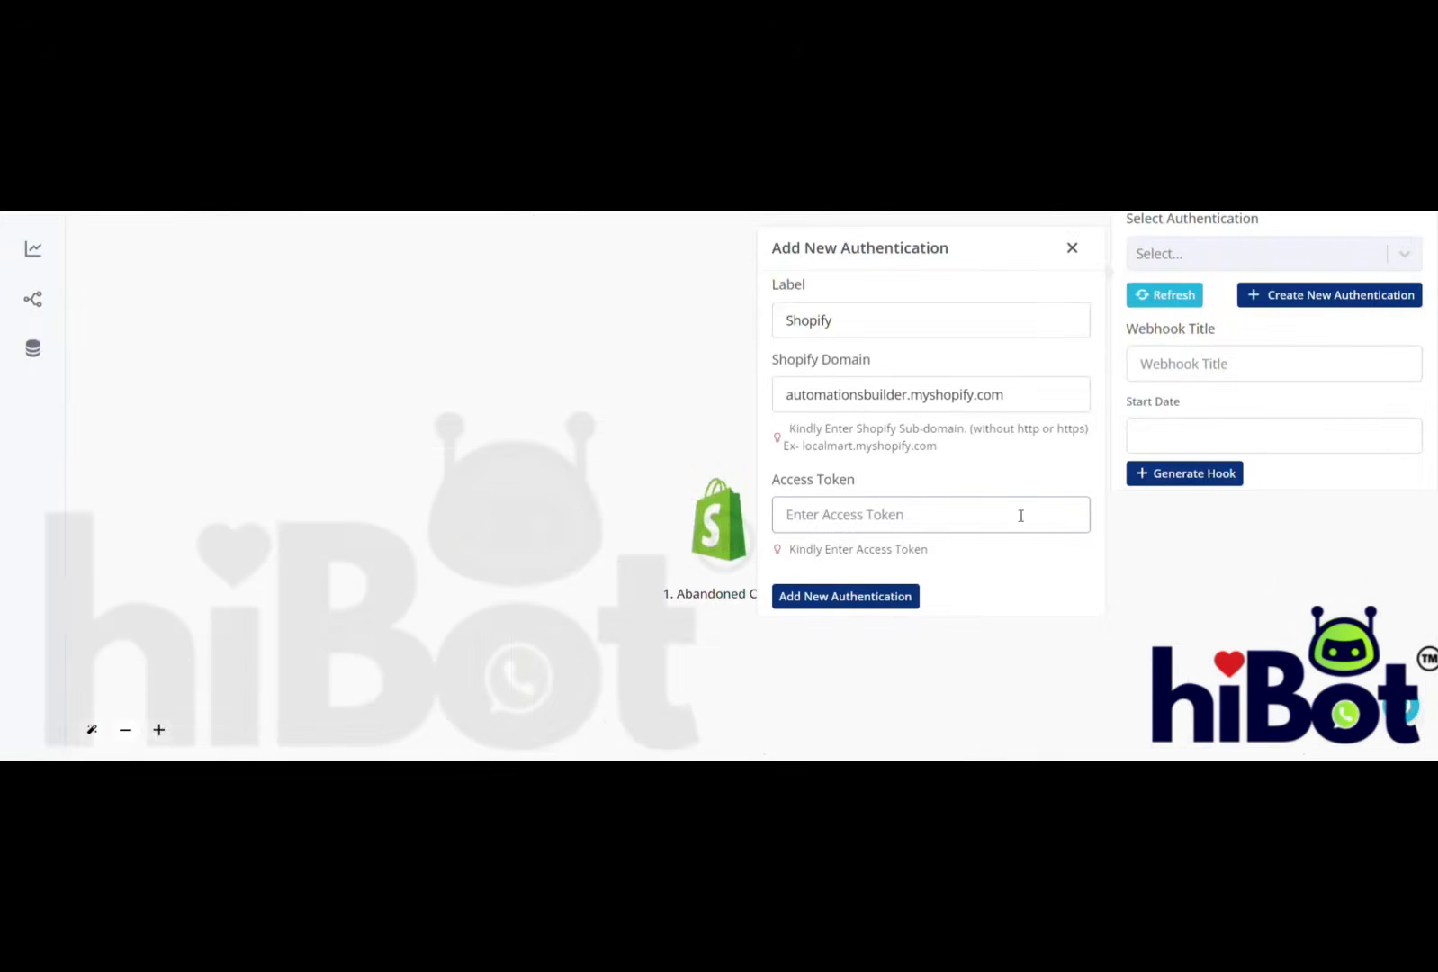
{"action": "key", "text": "ctrl+v"}
{"action": "left_click", "coordinate": [843, 597]}
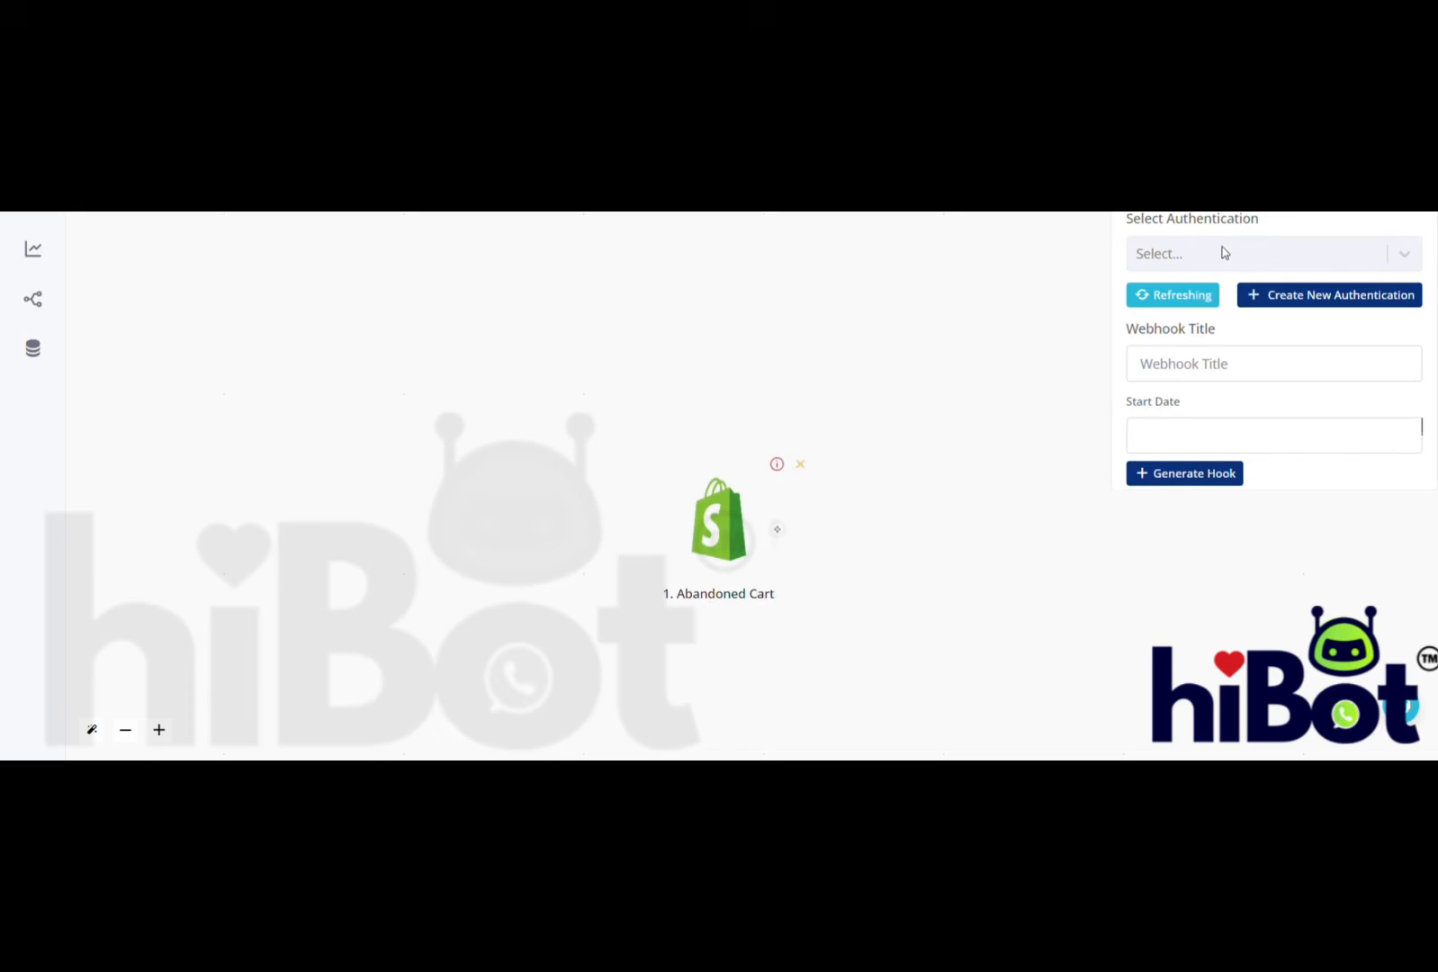
Select the Shopify authentication, title the webhook Shopify, set its start date to 2024-01-12, and generate the hook
{"action": "left_click", "coordinate": [1224, 253]}
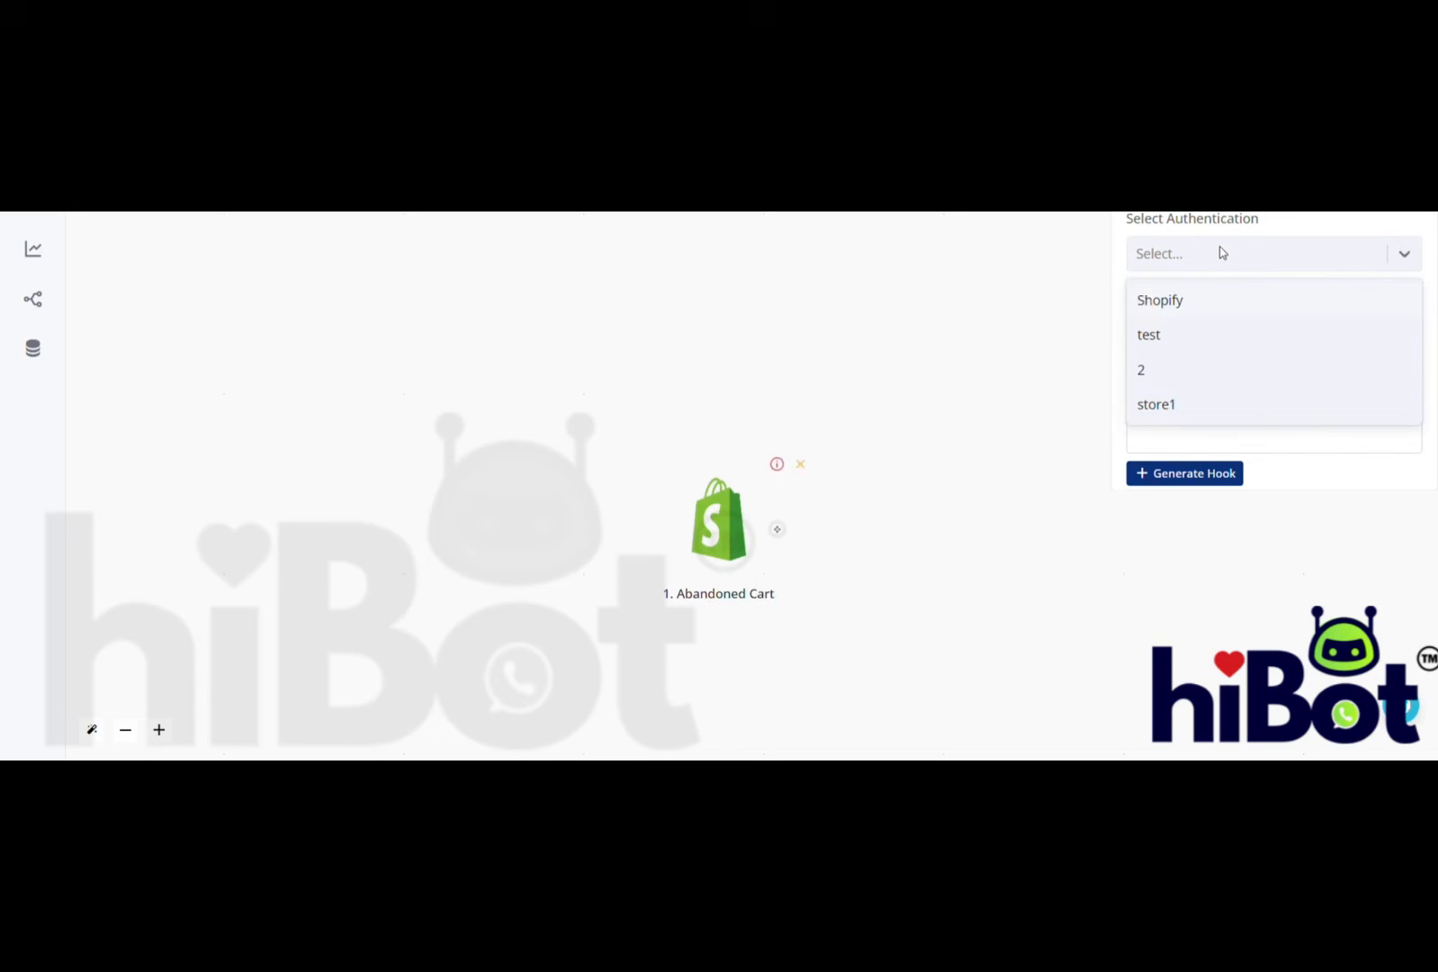
{"action": "left_click", "coordinate": [1157, 301]}
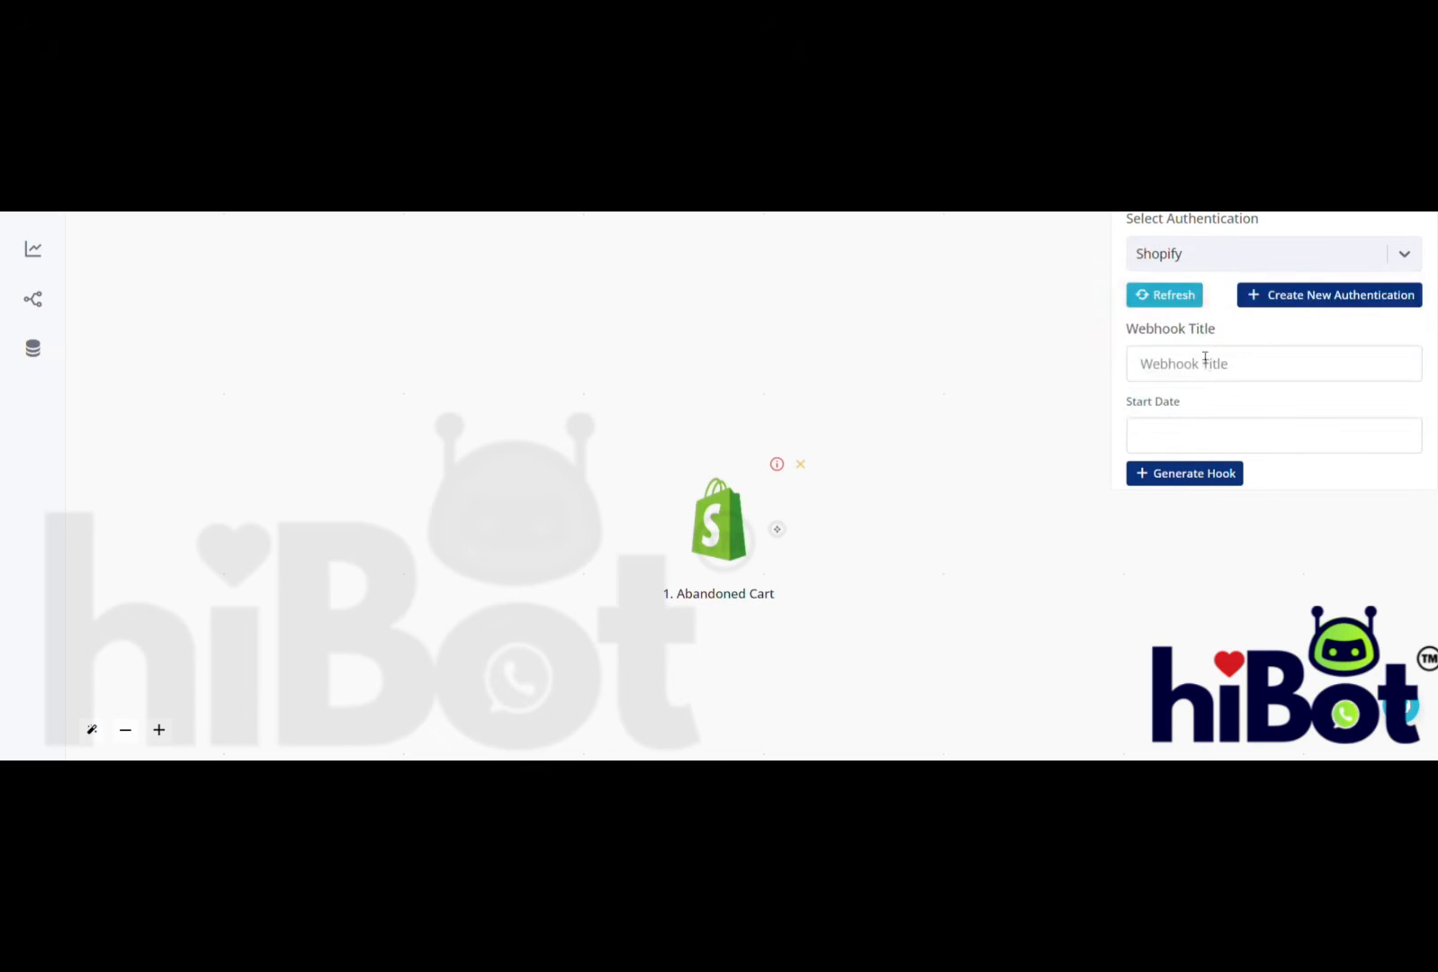
{"action": "left_click", "coordinate": [1209, 375]}
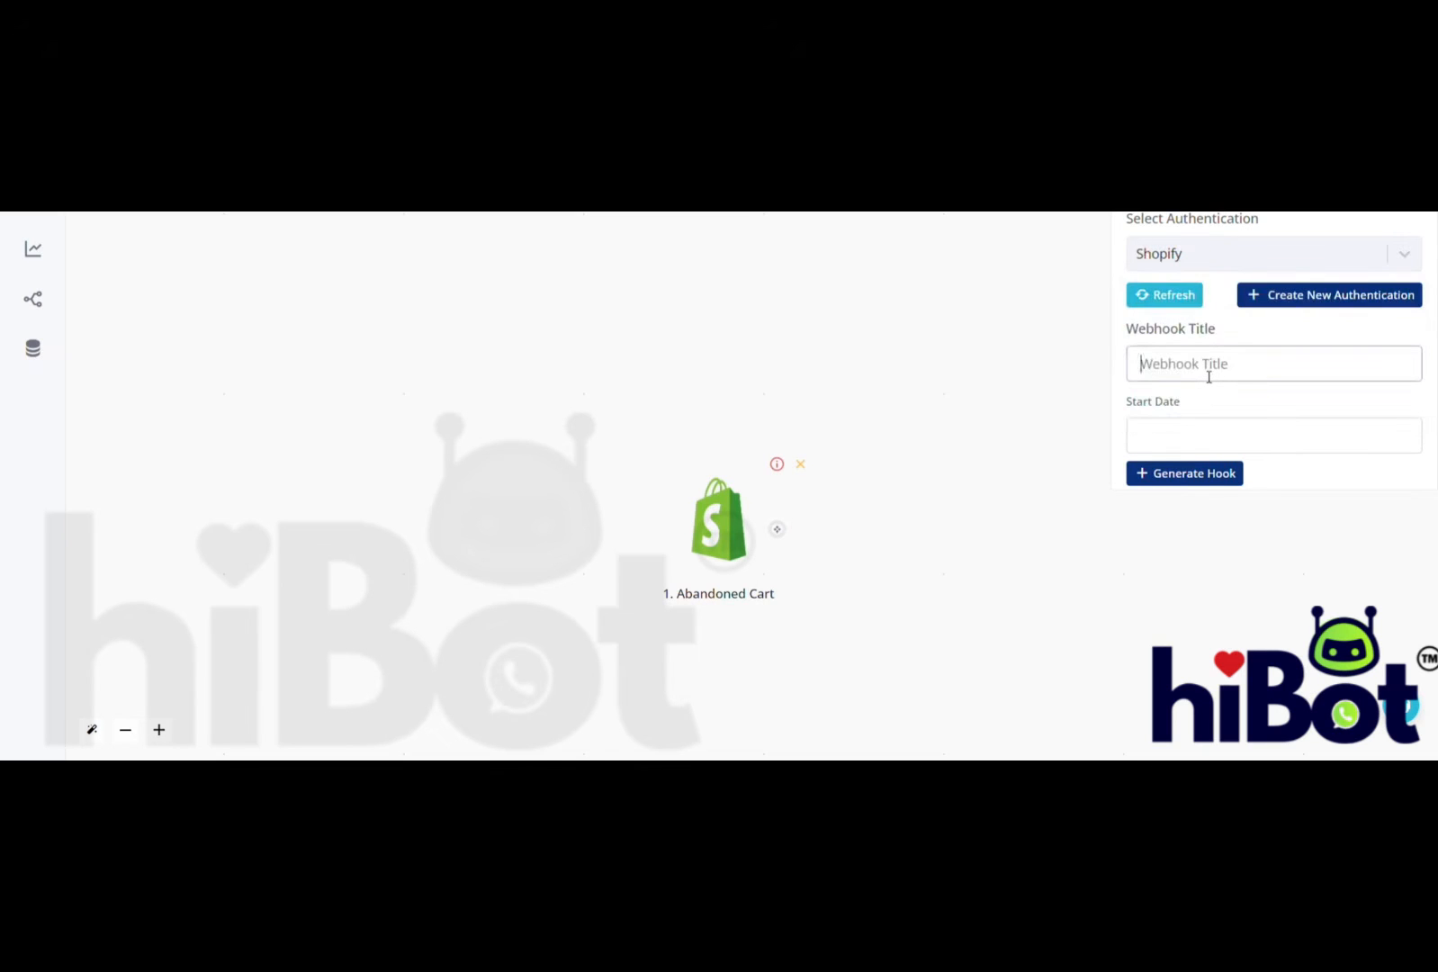
{"action": "type", "text": "Shopify"}
{"action": "left_click", "coordinate": [1210, 436]}
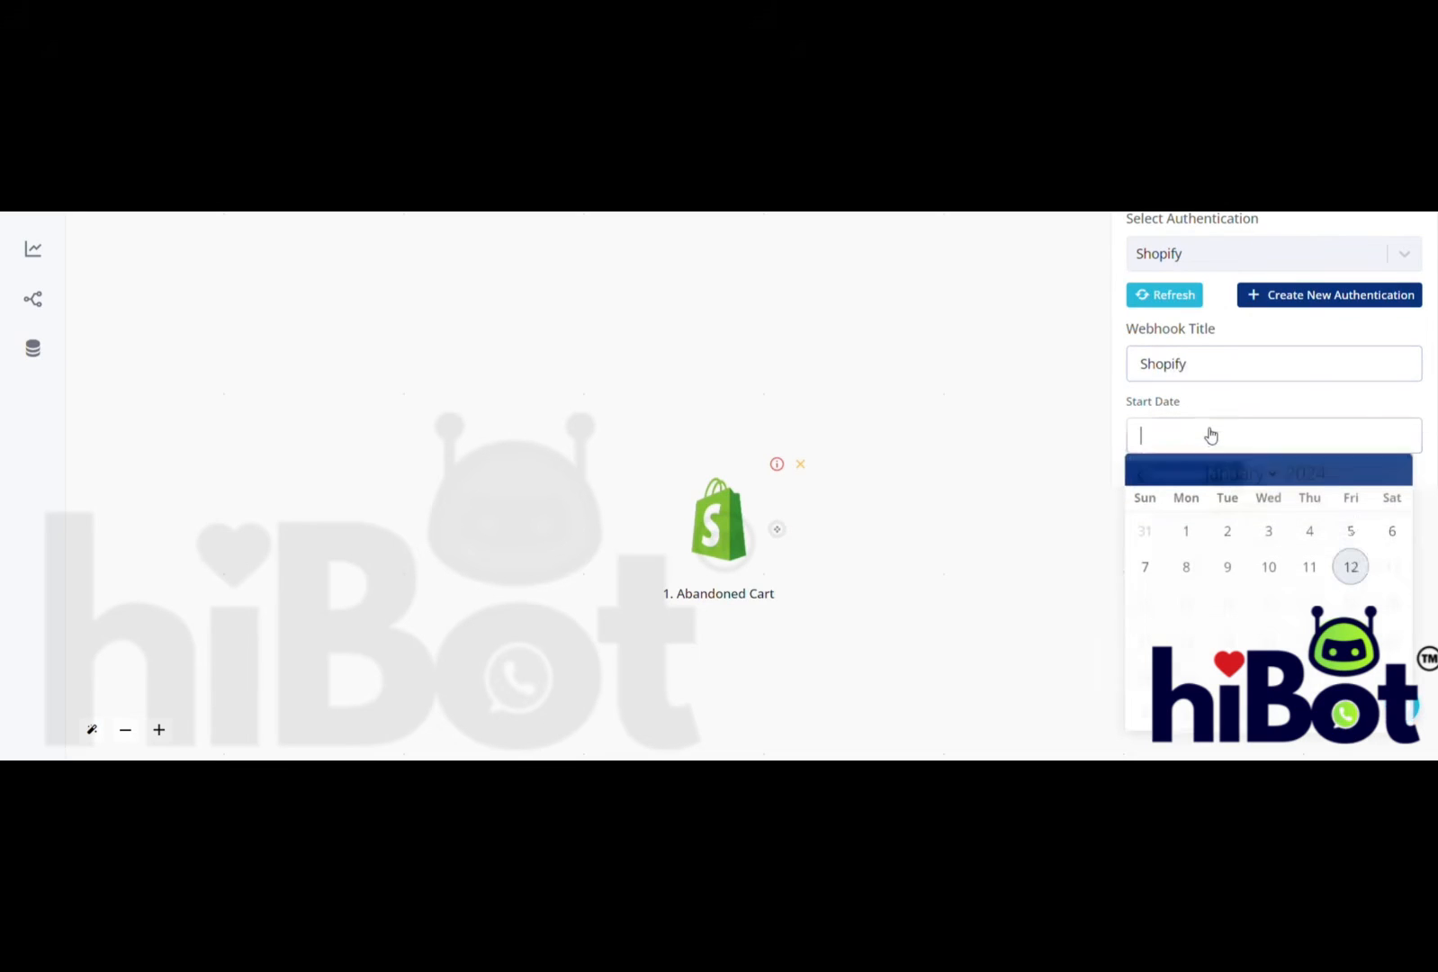
{"action": "left_click", "coordinate": [1352, 567]}
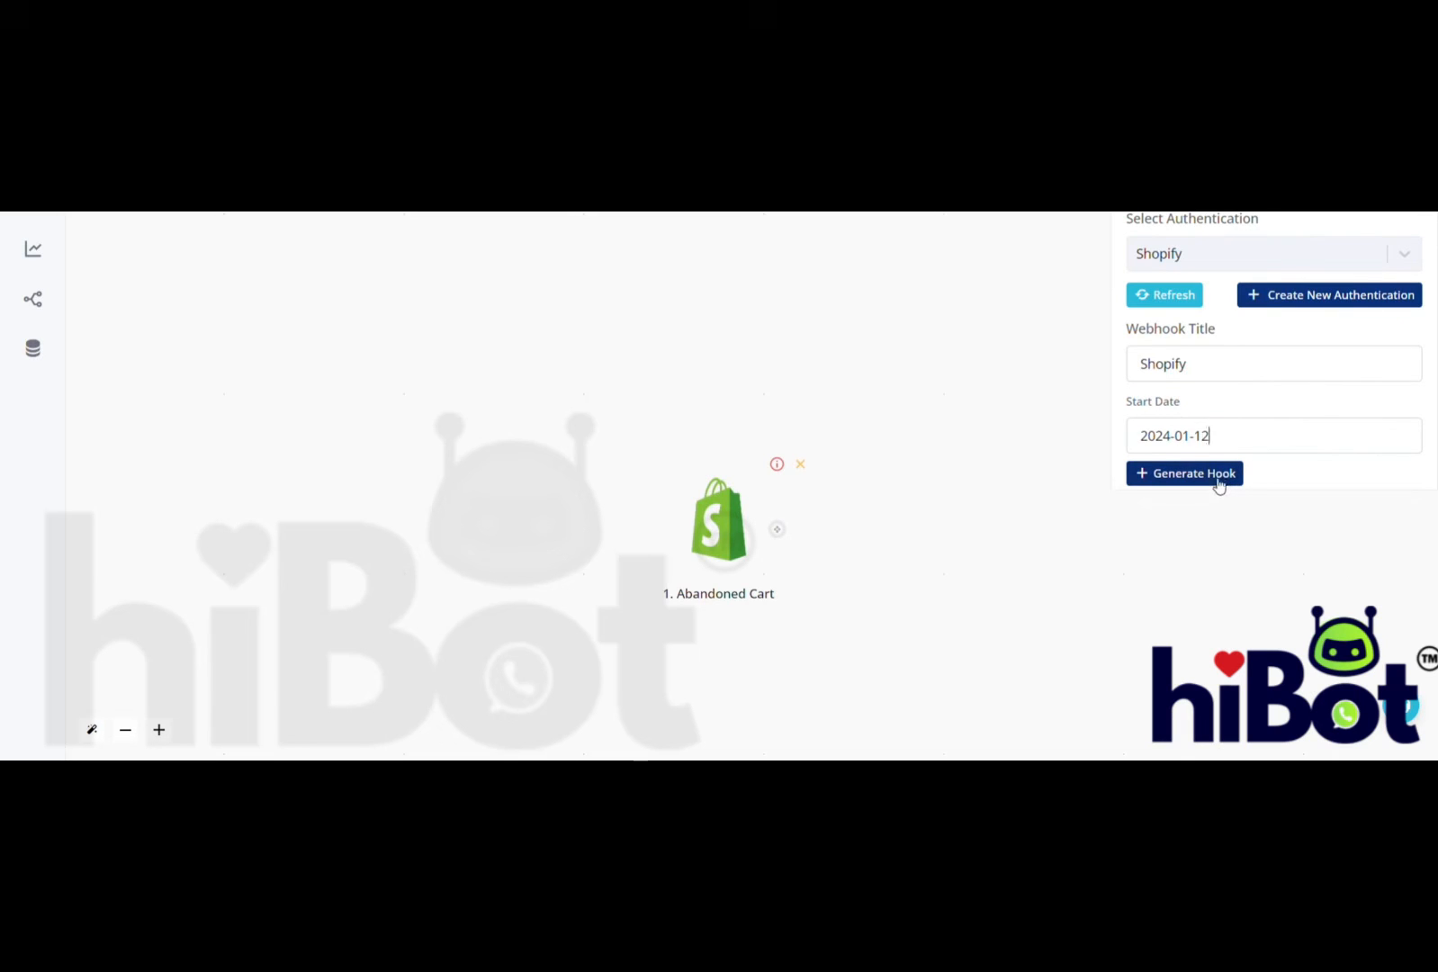
{"action": "left_click", "coordinate": [1220, 477]}
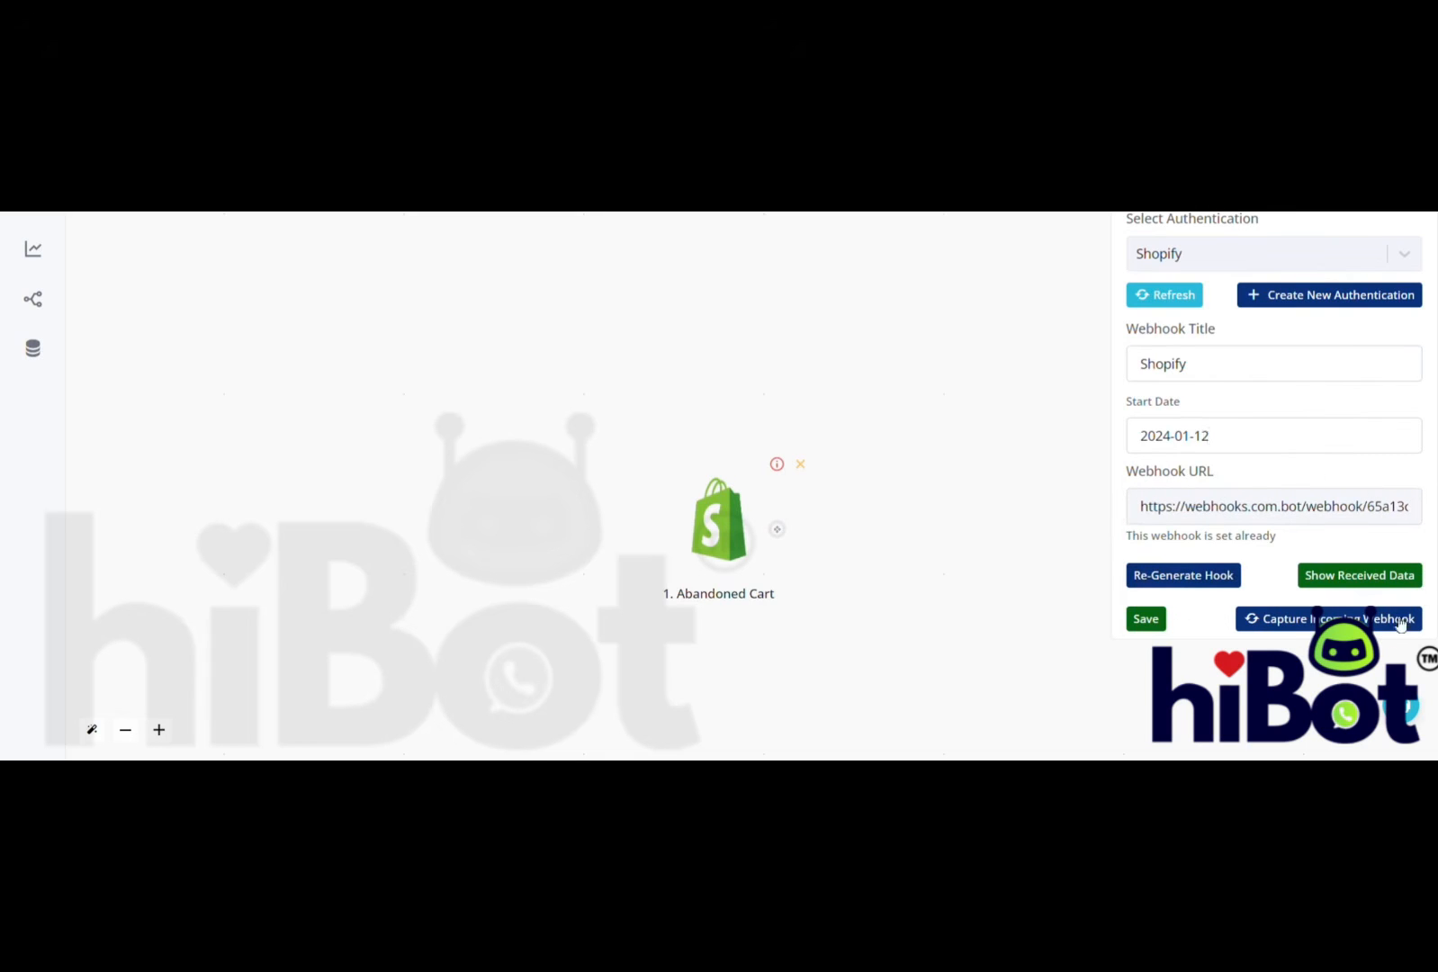
Review the data received by the Abandoned Cart webhook and save the module
{"action": "left_click", "coordinate": [1345, 577]}
{"action": "scroll", "coordinate": [980, 619], "scroll_direction": "down", "scroll_amount": 5}
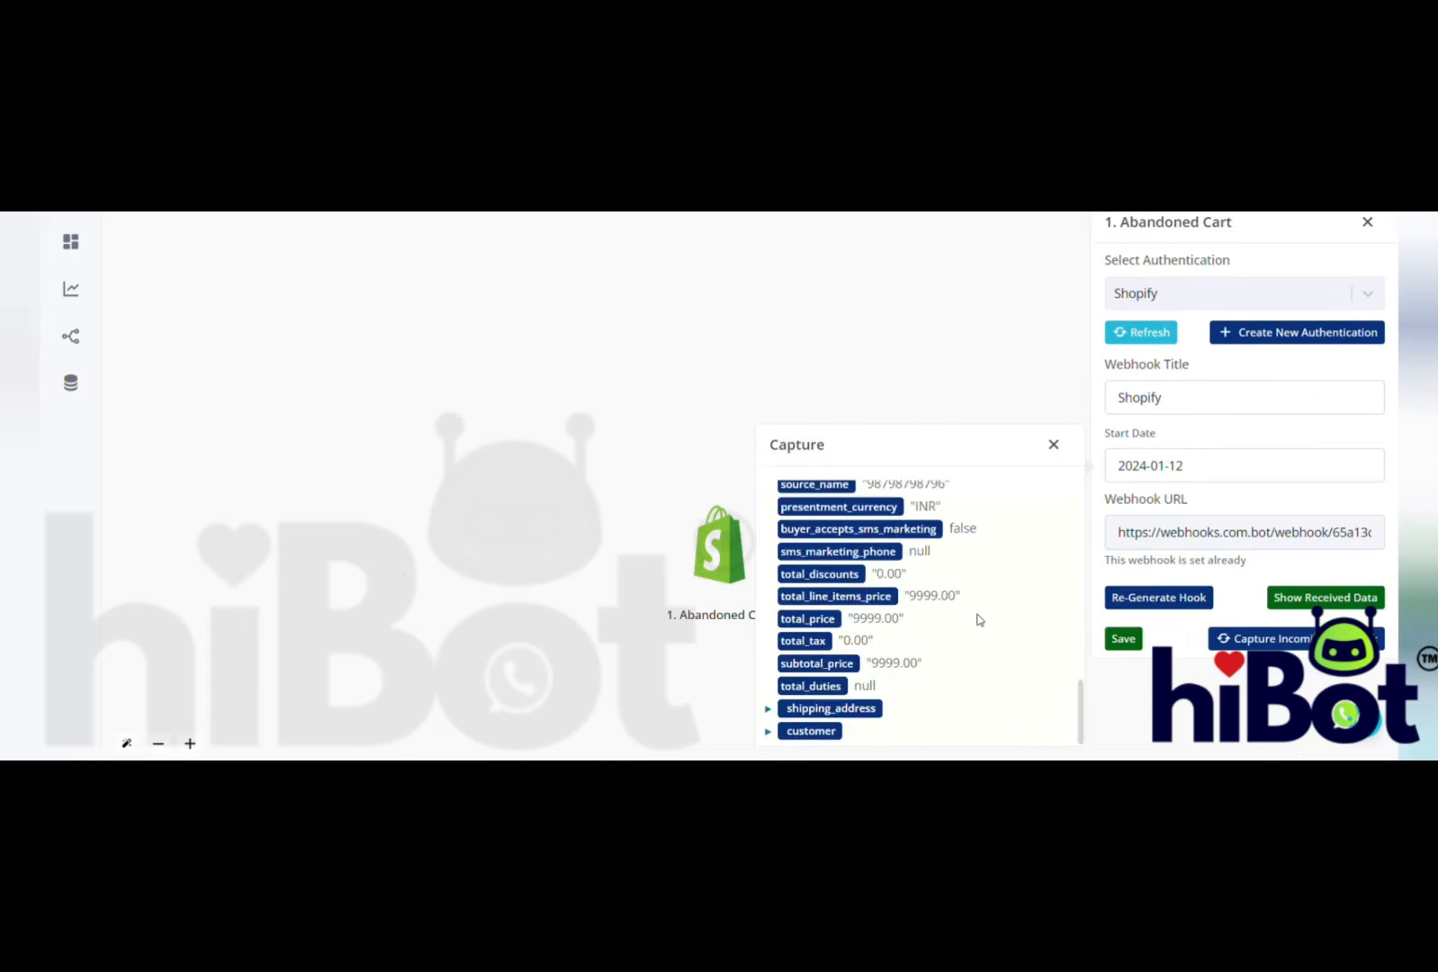
{"action": "scroll", "coordinate": [980, 619], "scroll_direction": "up", "scroll_amount": 5}
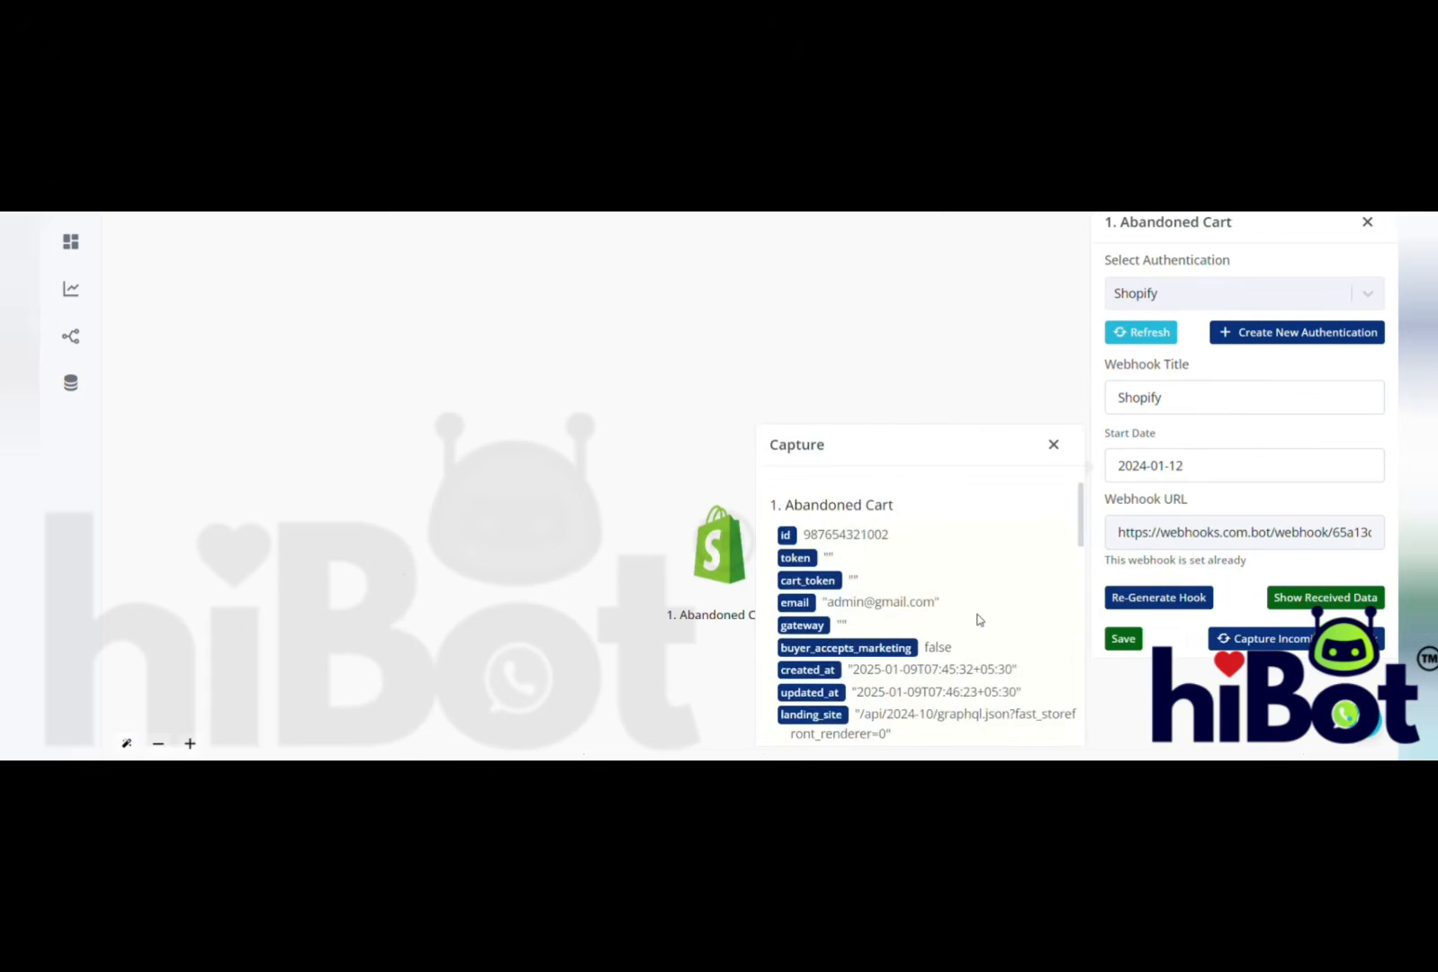
{"action": "left_click", "coordinate": [1122, 638]}
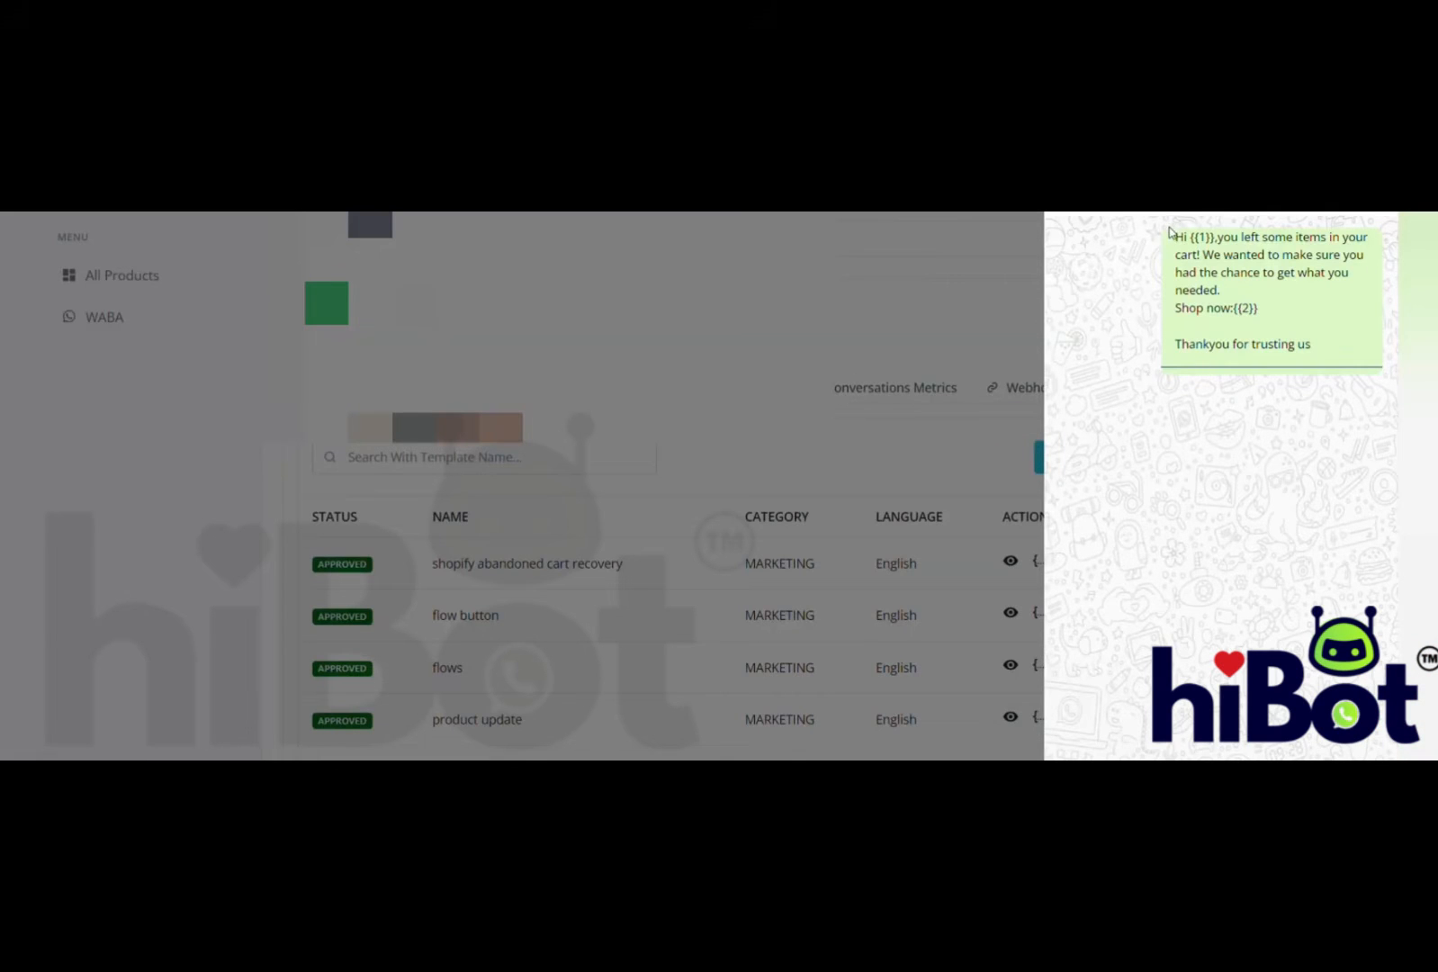
Examine the message text and the {{1}} and {{2}} variables in the WABA cart recovery template preview
{"action": "left_click_drag", "start_coordinate": [1169, 229], "coordinate": [1286, 294]}
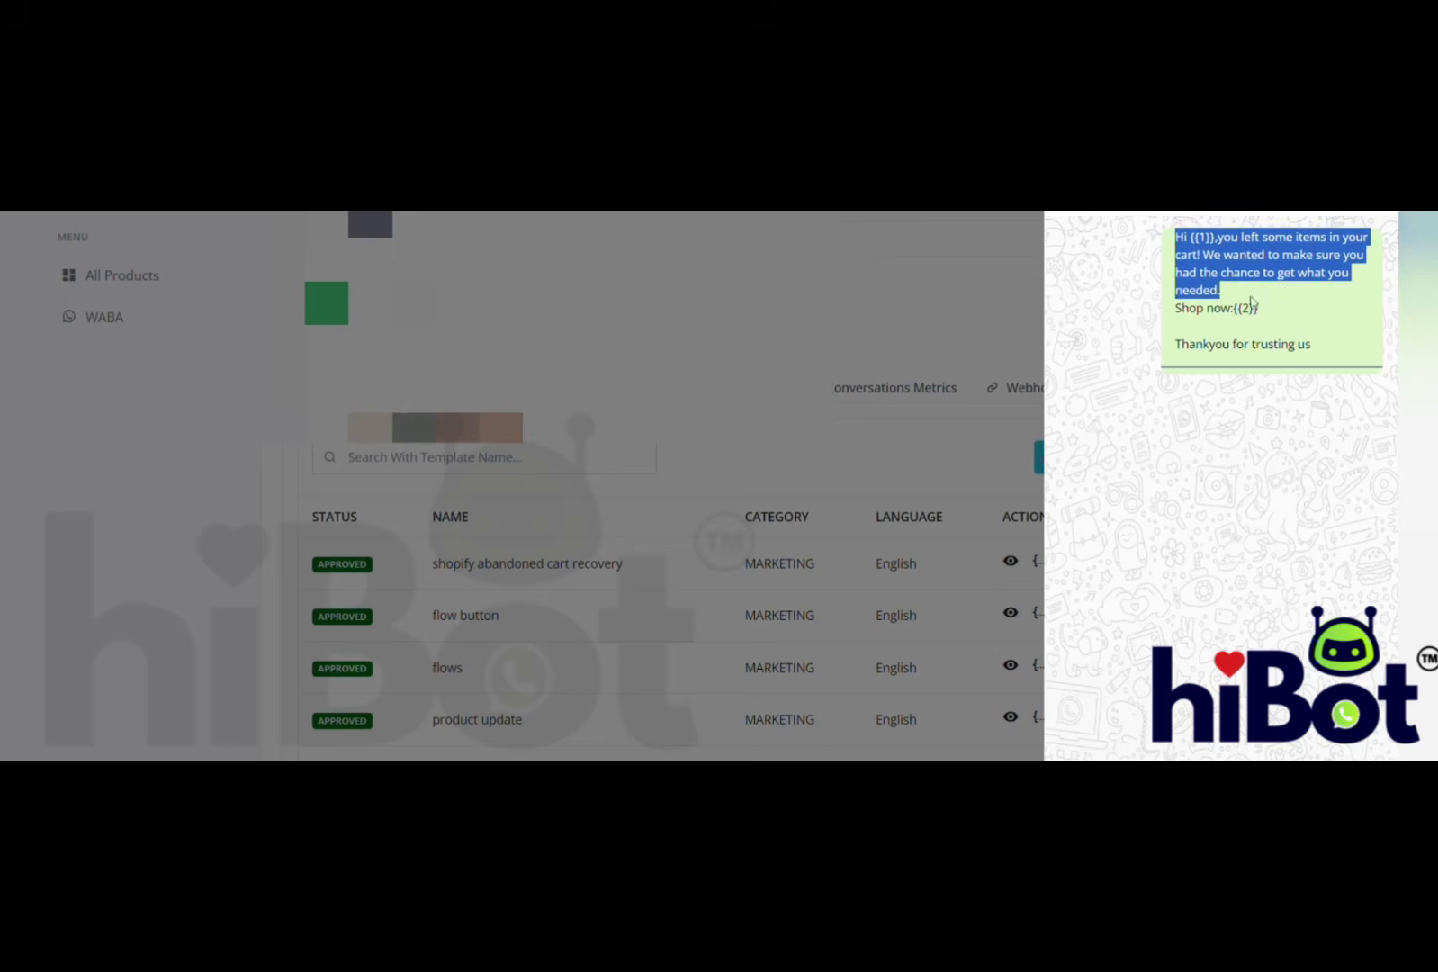
{"action": "left_click", "coordinate": [1246, 313]}
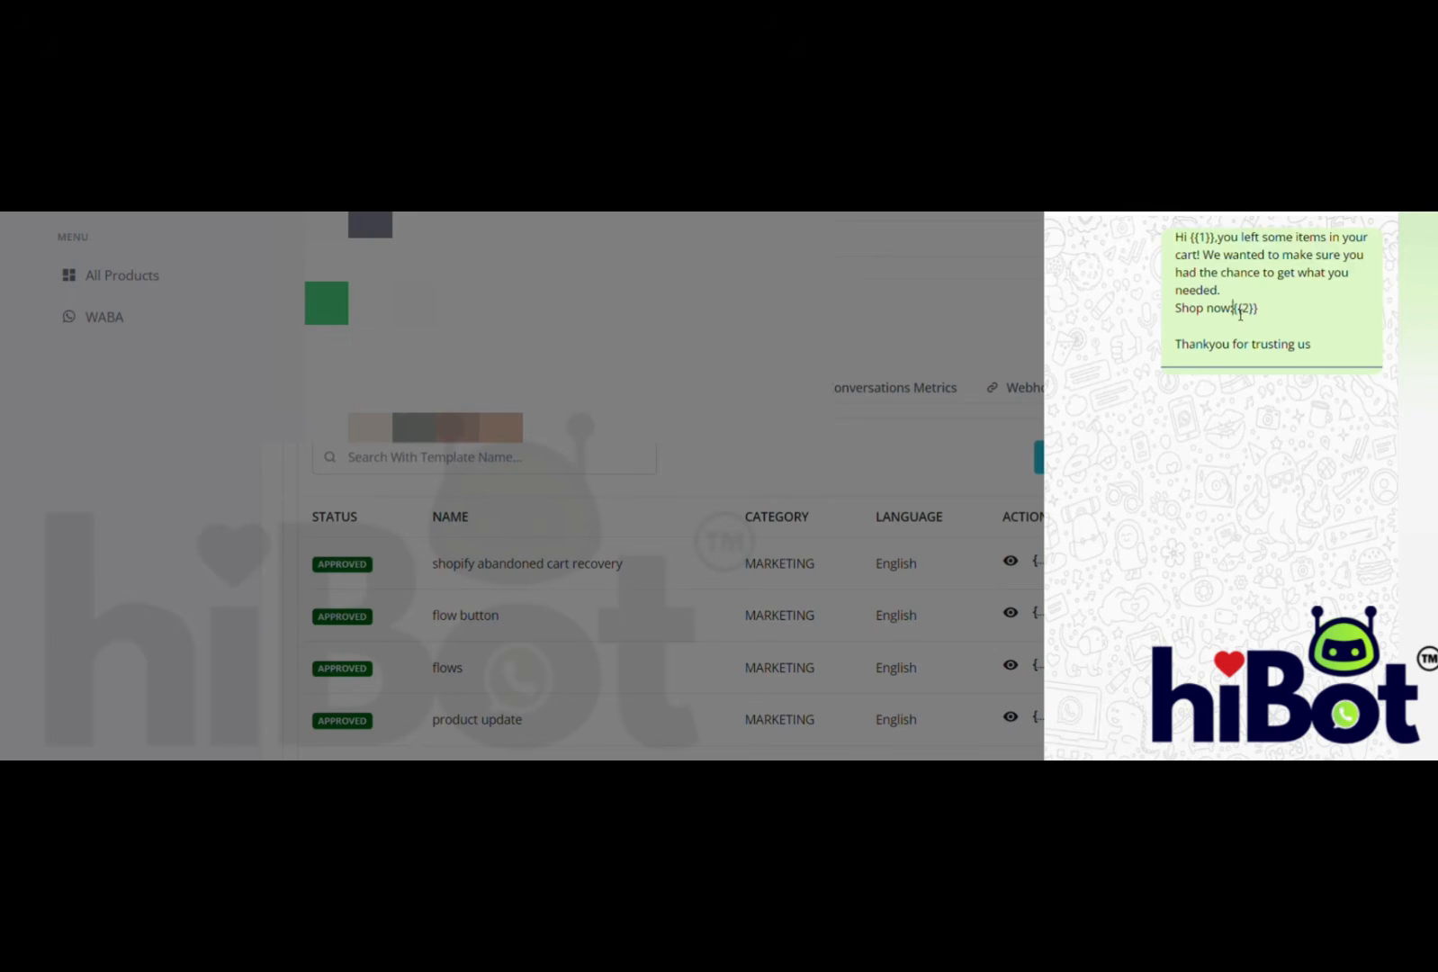
Check the {{2}} variable that follows "Shop now" in the cart recovery template preview
{"action": "left_click_drag", "start_coordinate": [1234, 311], "coordinate": [1298, 314]}
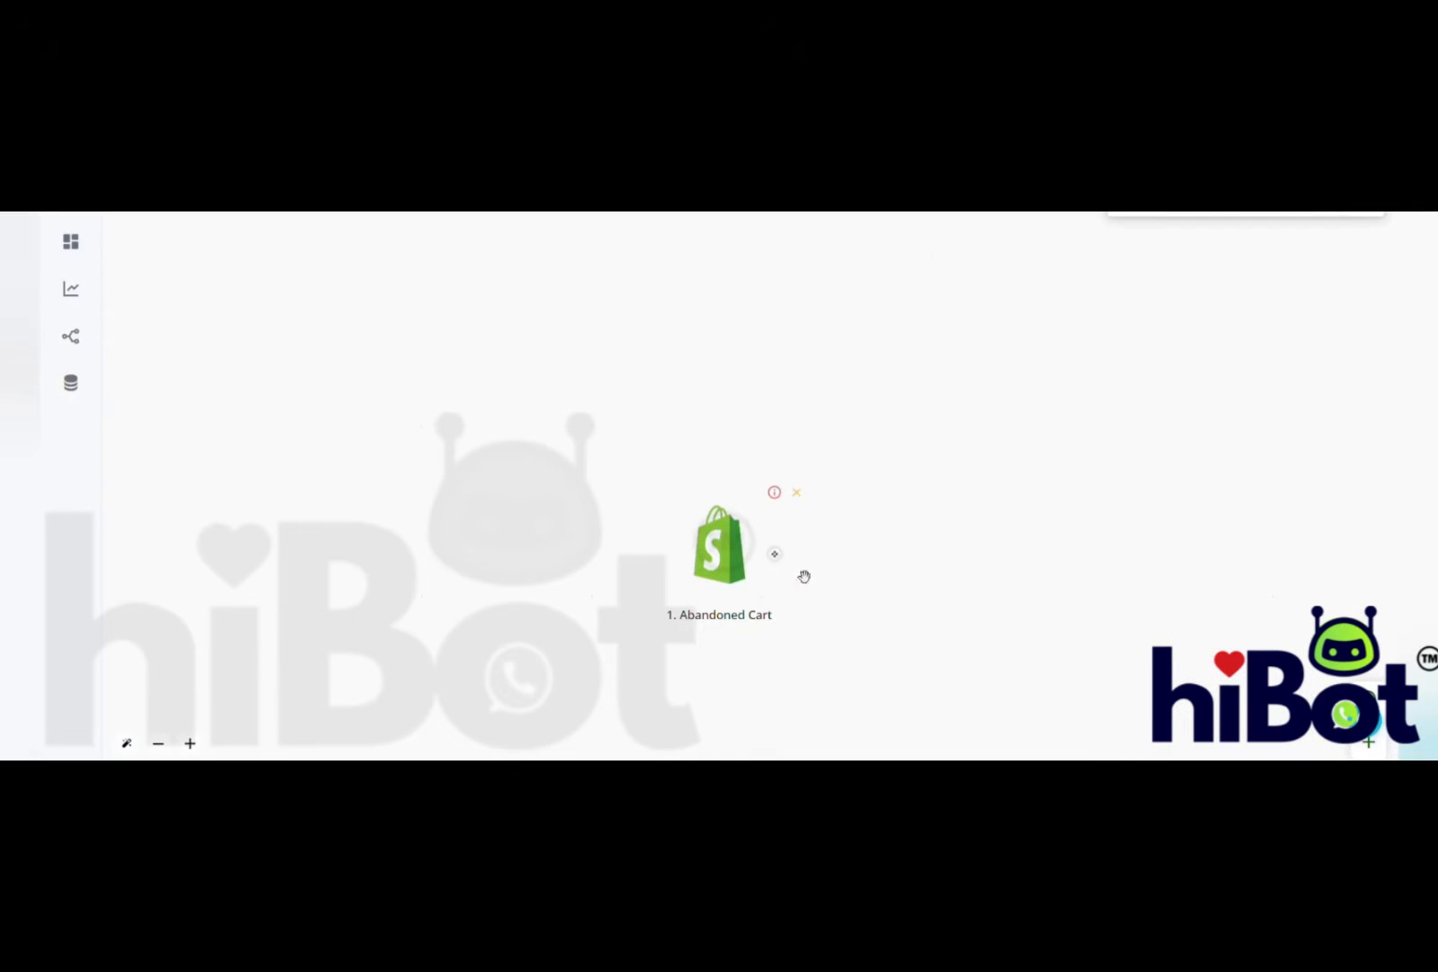
Add a CRM Send Template Message action connected to the Abandoned Cart trigger in the workflow
{"action": "left_click_drag", "start_coordinate": [811, 581], "coordinate": [702, 471]}
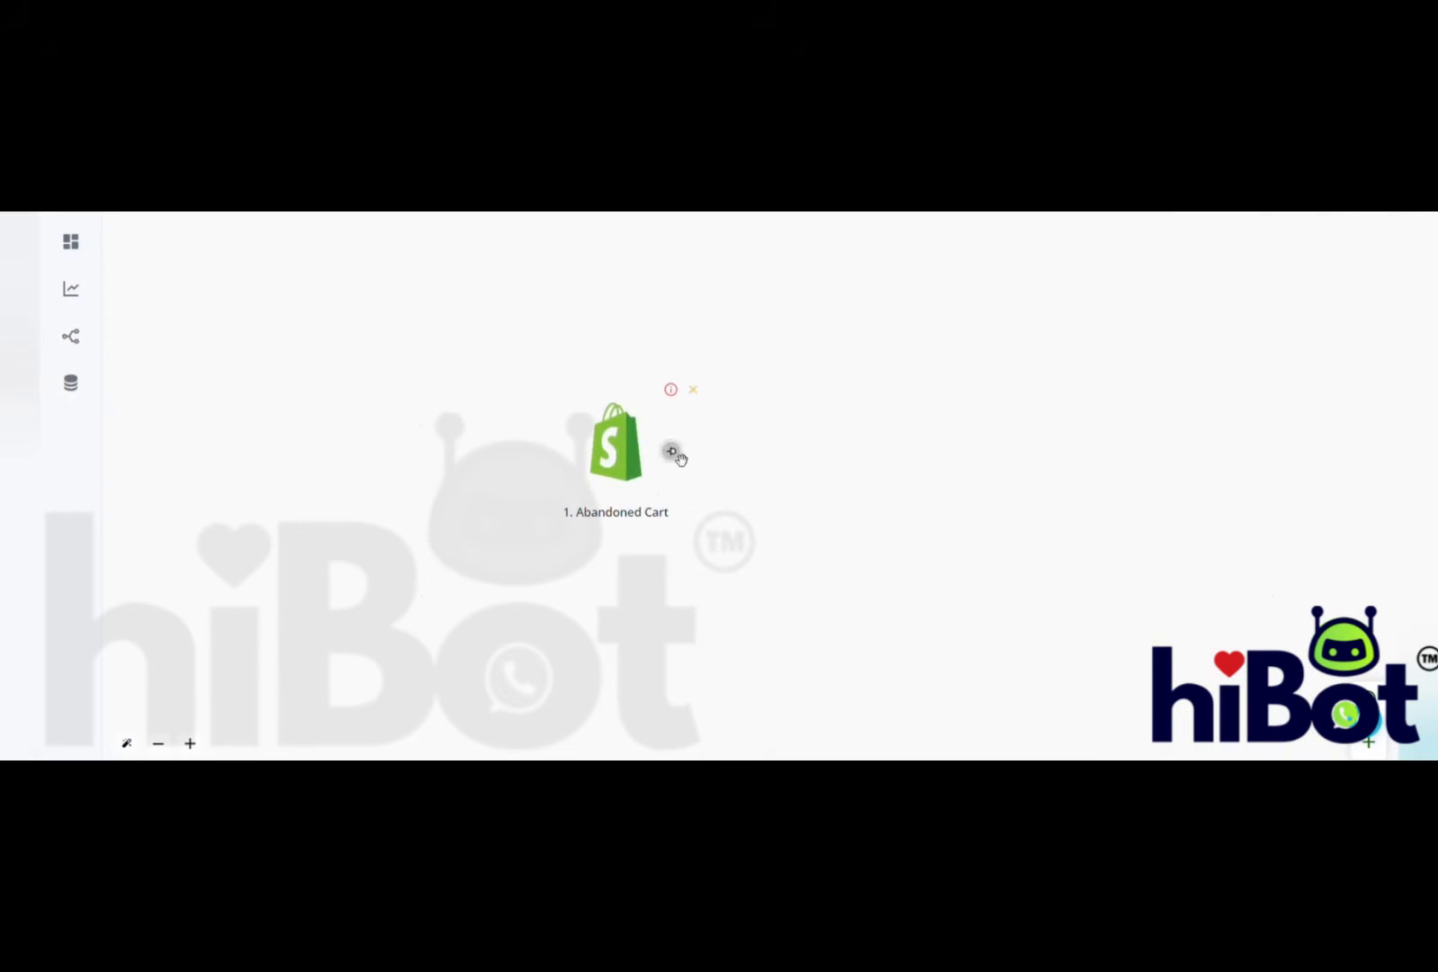
{"action": "left_click", "coordinate": [673, 452]}
{"action": "left_click", "coordinate": [713, 472]}
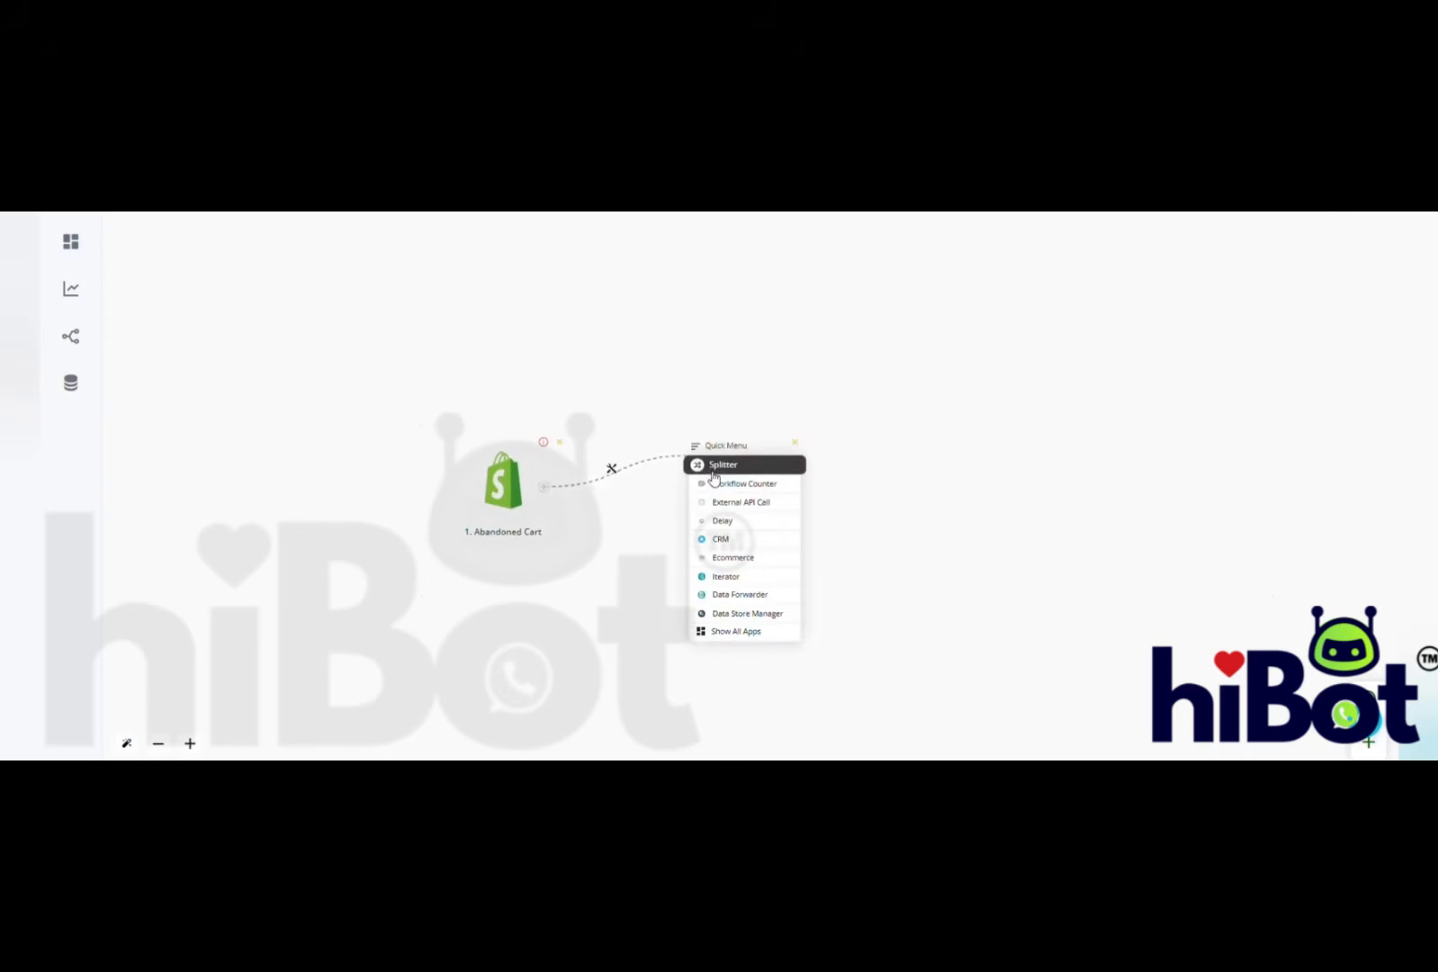
{"action": "scroll", "coordinate": [722, 505], "scroll_direction": "up", "scroll_amount": 5}
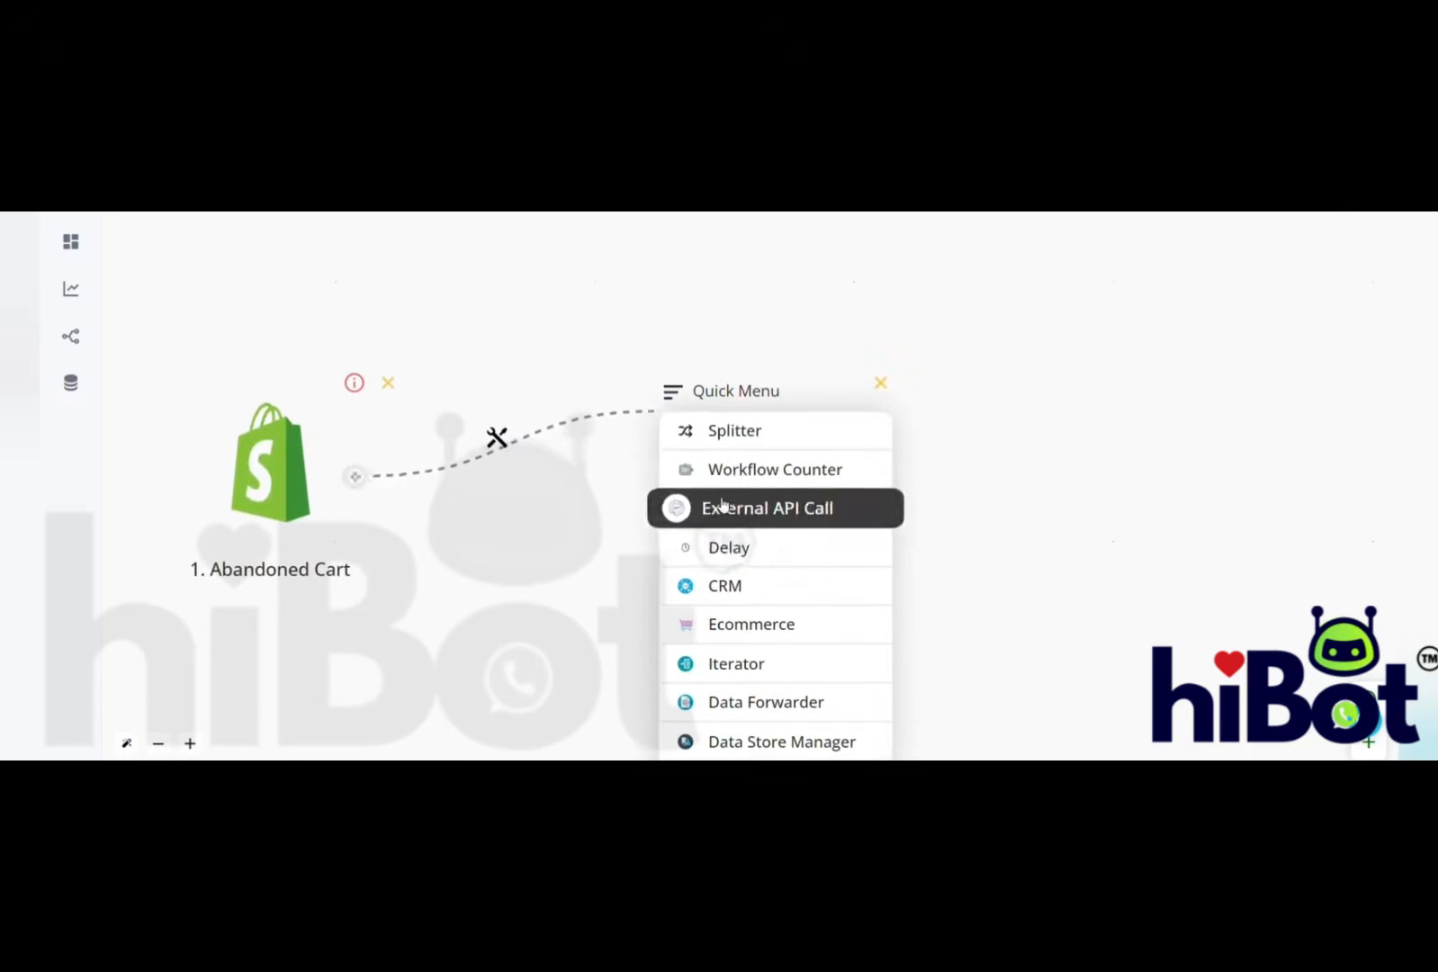
{"action": "left_click", "coordinate": [760, 600]}
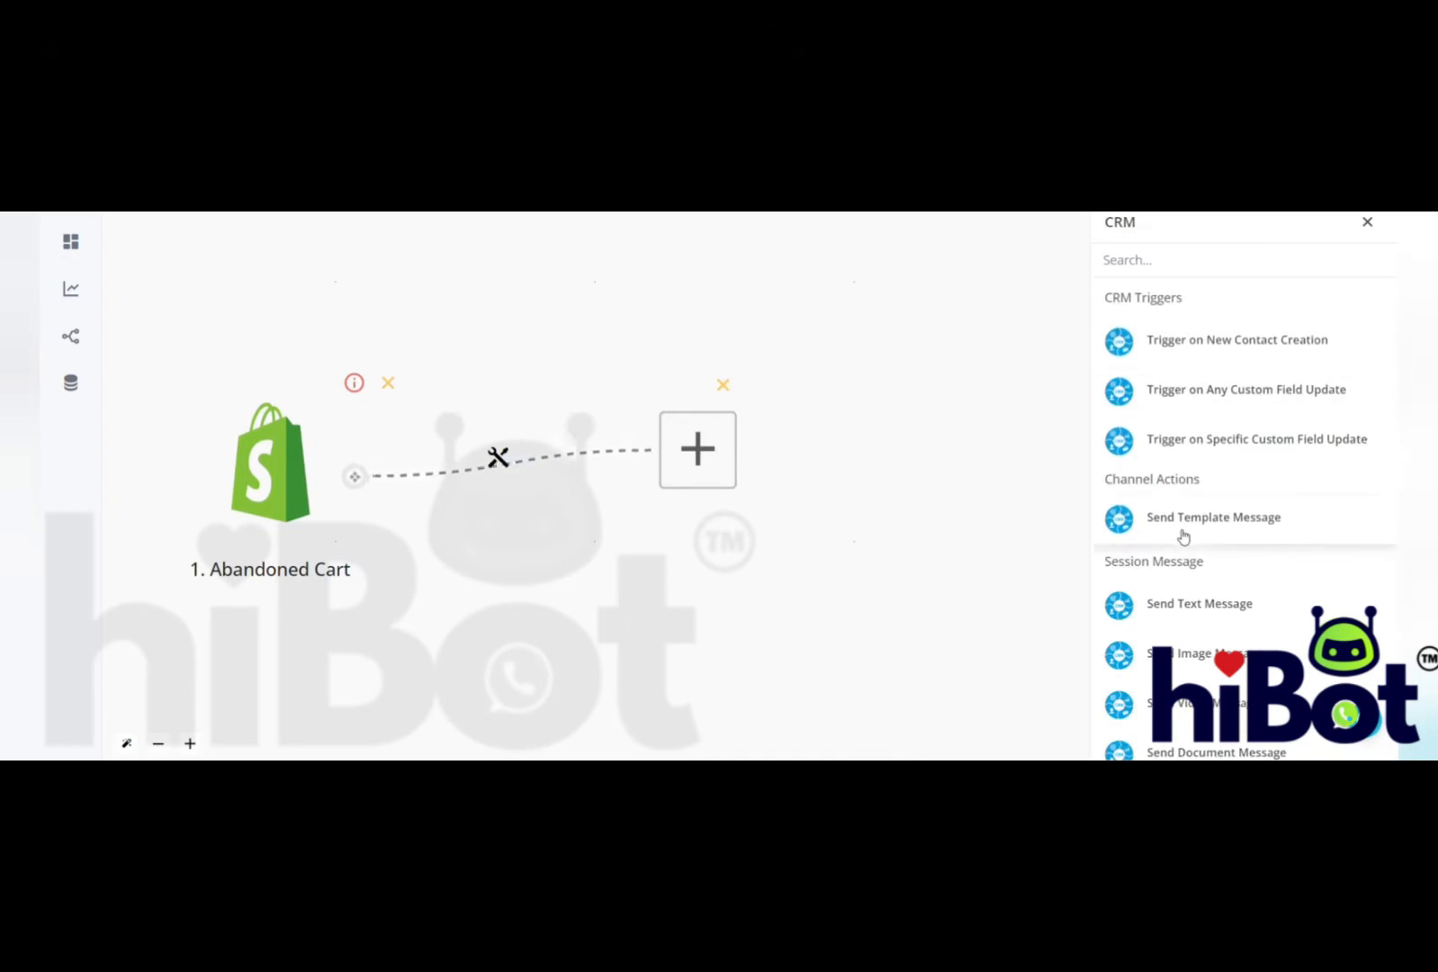
{"action": "left_click", "coordinate": [1182, 531]}
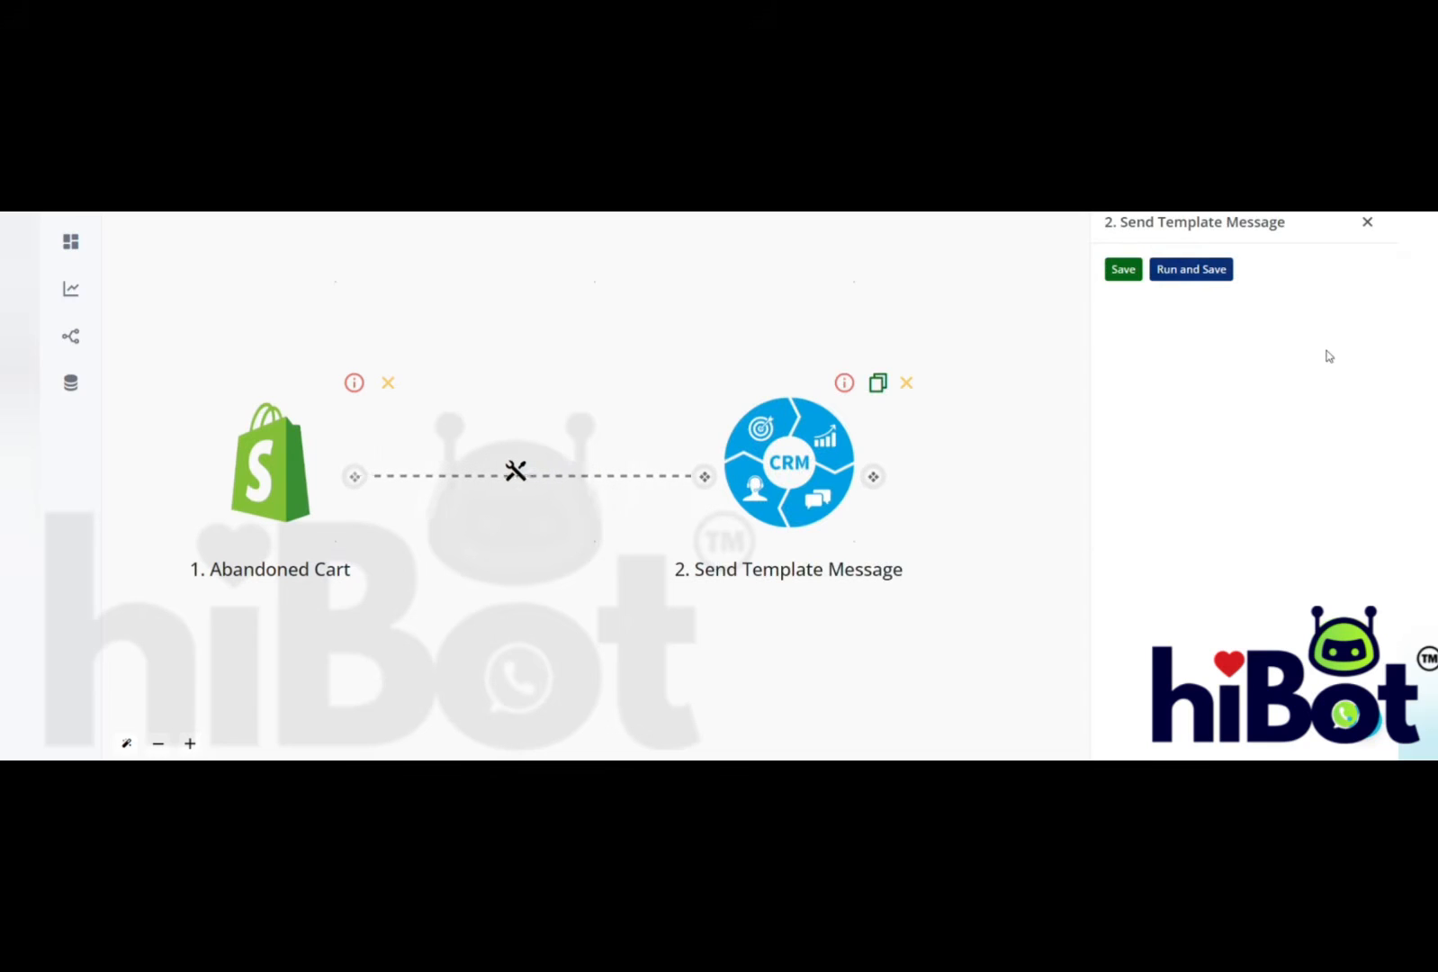
Choose Channel #1 and the Shopify abandoned cart recovery template for the Send Template Message module
{"action": "left_click", "coordinate": [1322, 293]}
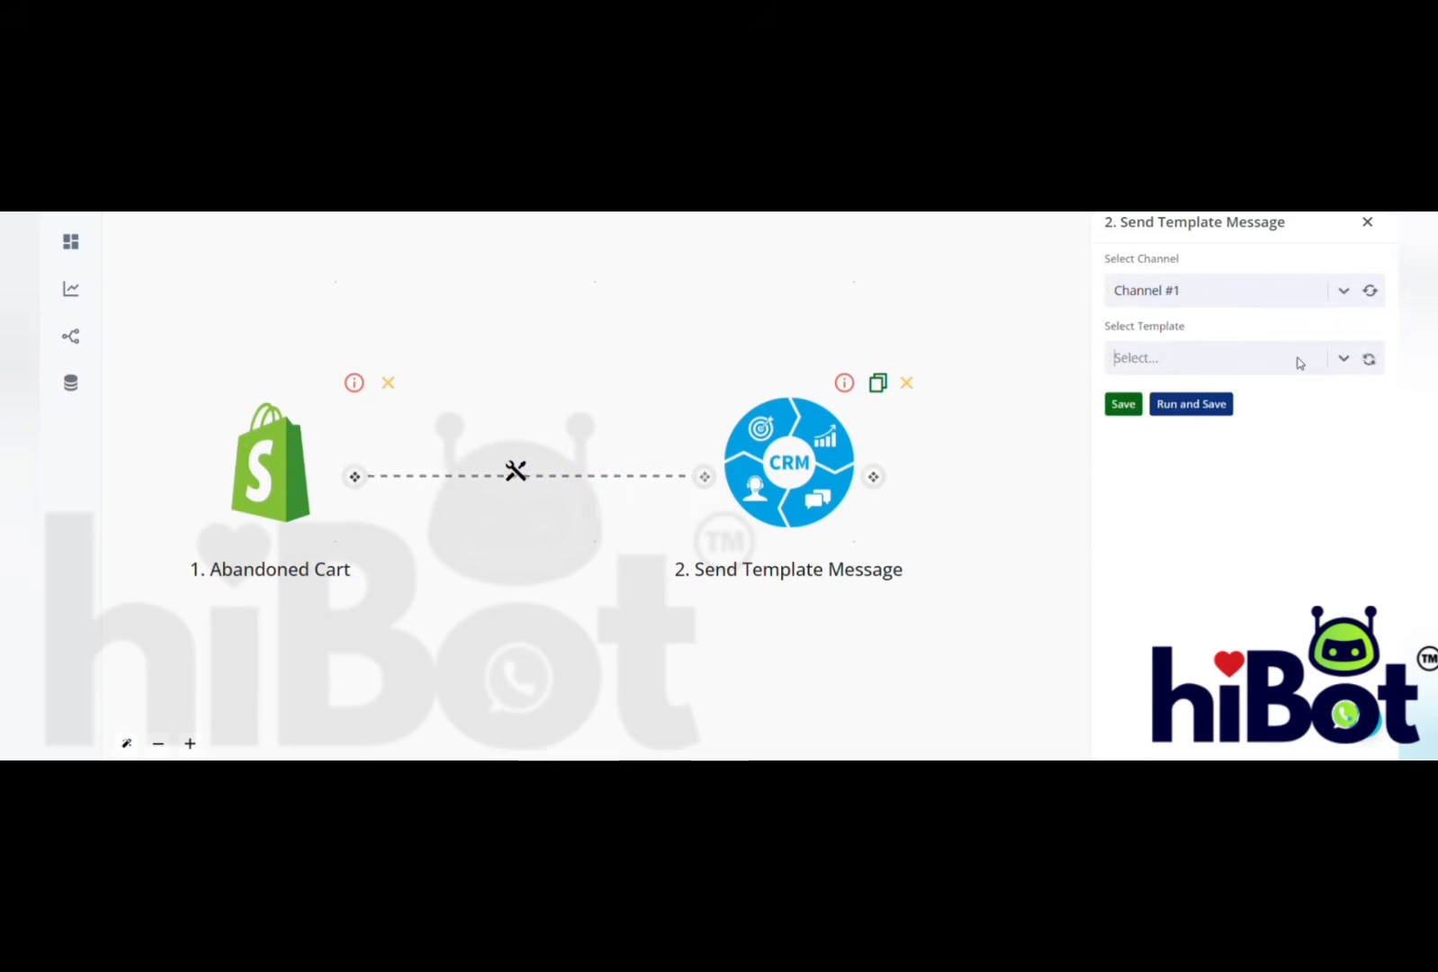
{"action": "left_click", "coordinate": [1299, 362]}
{"action": "left_click", "coordinate": [1182, 402]}
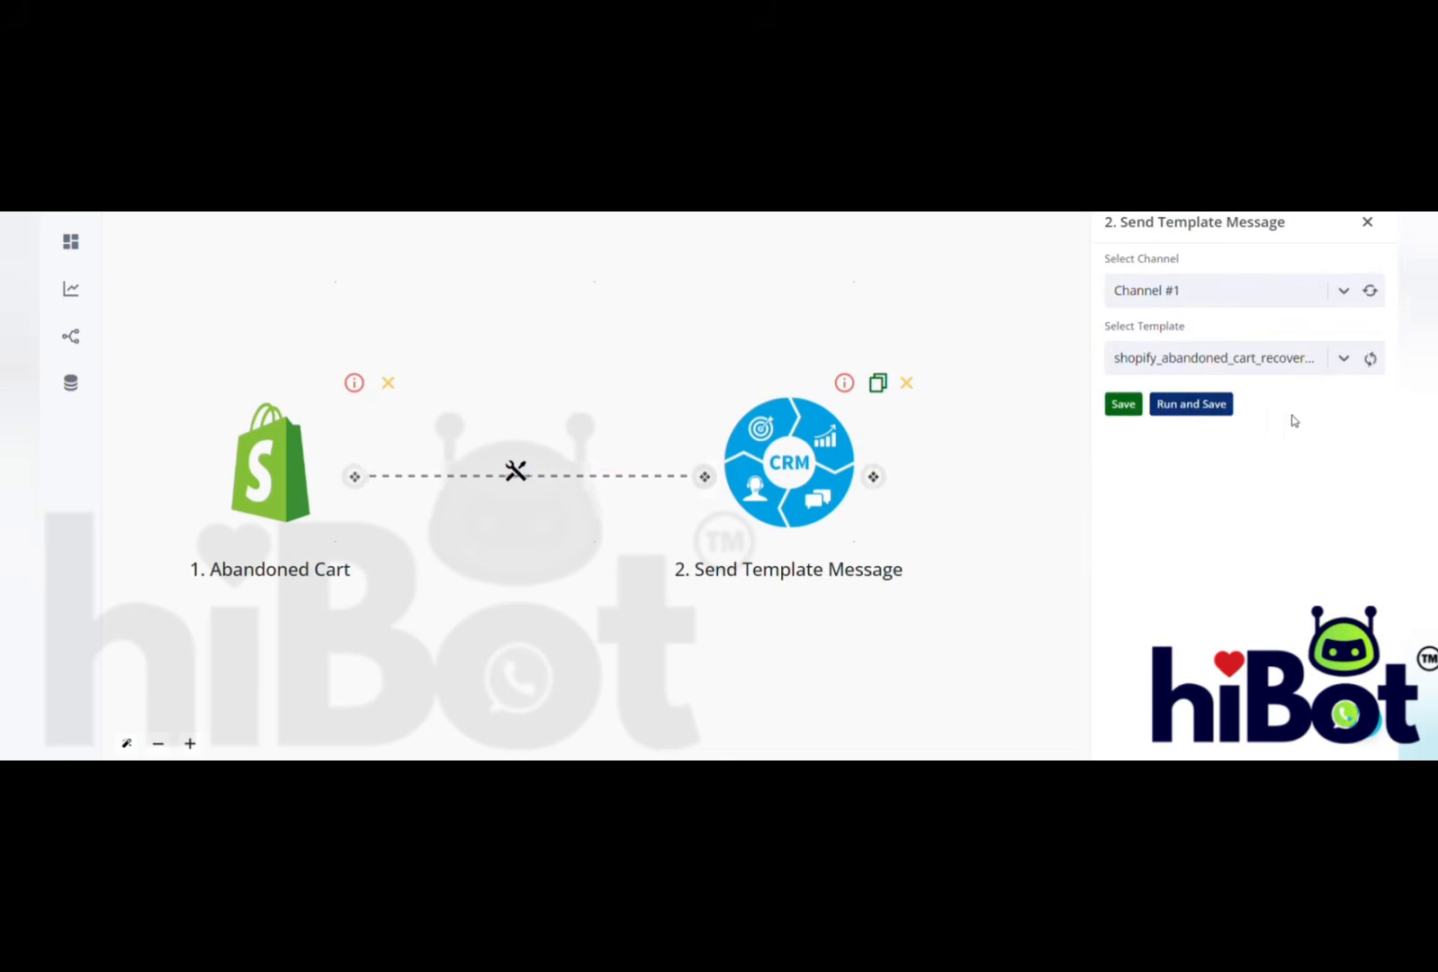
Map the WhatsApp Number to the shipping address phone wrapped in the parseNumber operation, as {{parseNumber(1.shipping_address.phone)}}
{"action": "left_click", "coordinate": [1258, 438]}
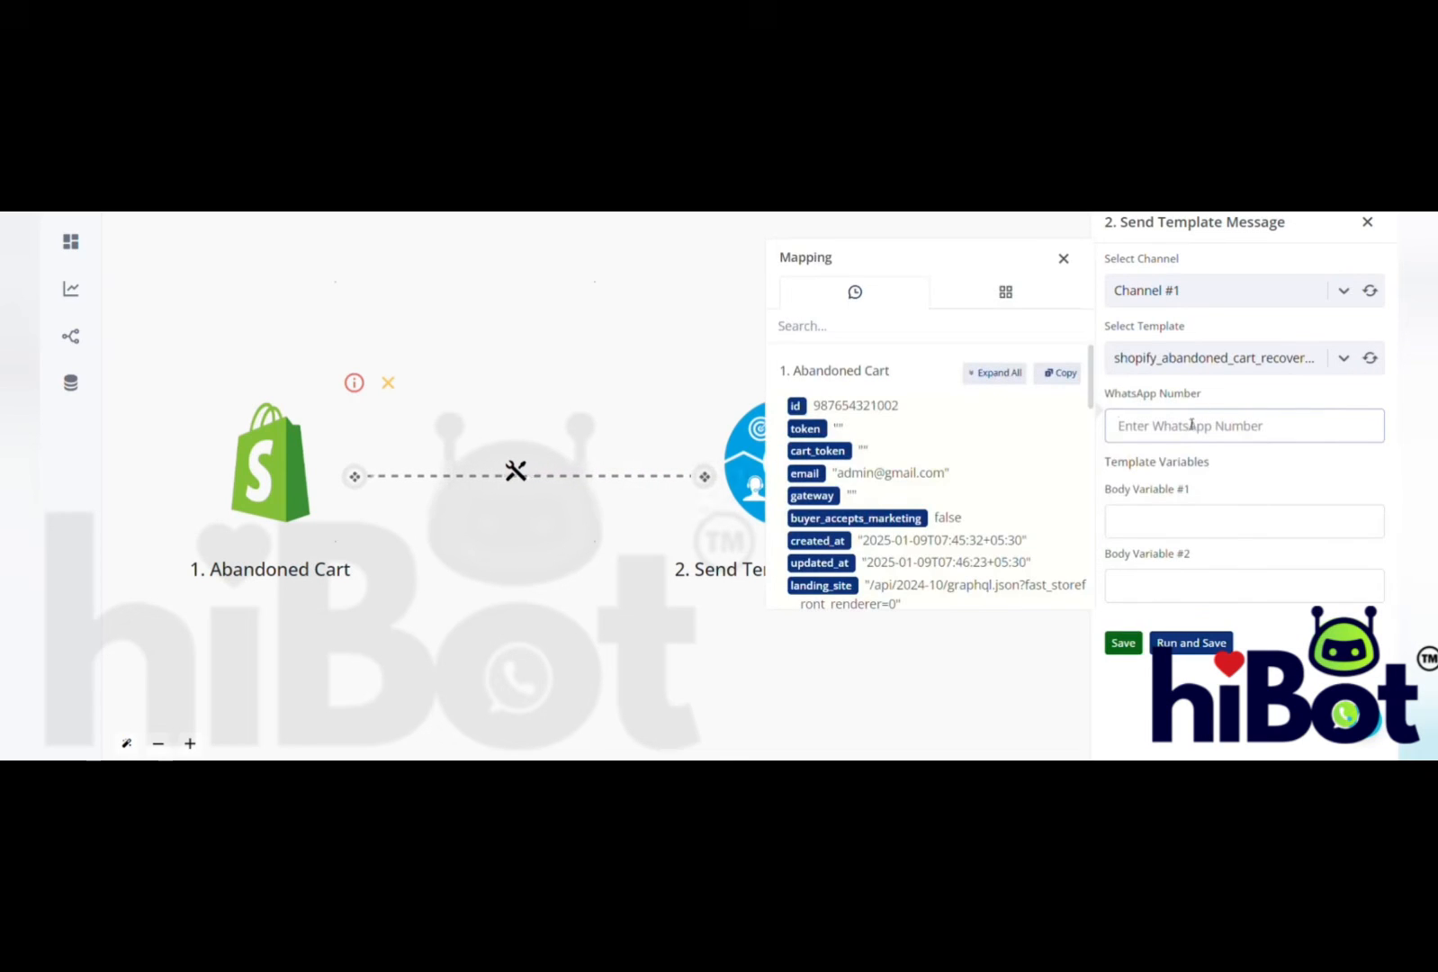
{"action": "left_click", "coordinate": [1000, 376]}
{"action": "scroll", "coordinate": [1005, 463], "scroll_direction": "down", "scroll_amount": 15}
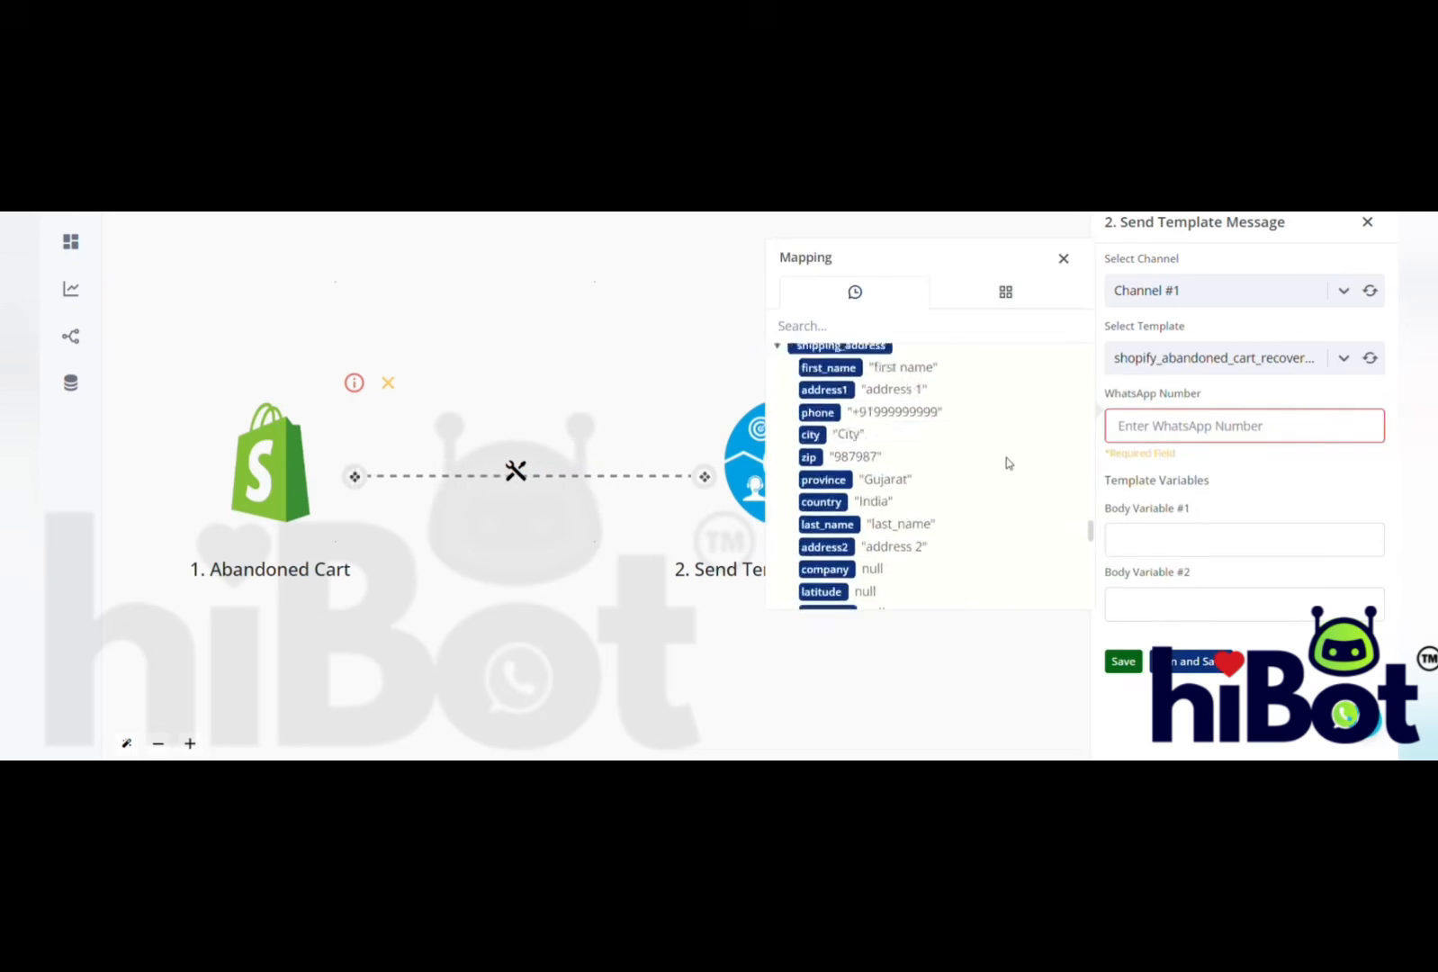
{"action": "scroll", "coordinate": [1007, 463], "scroll_direction": "down", "scroll_amount": 5}
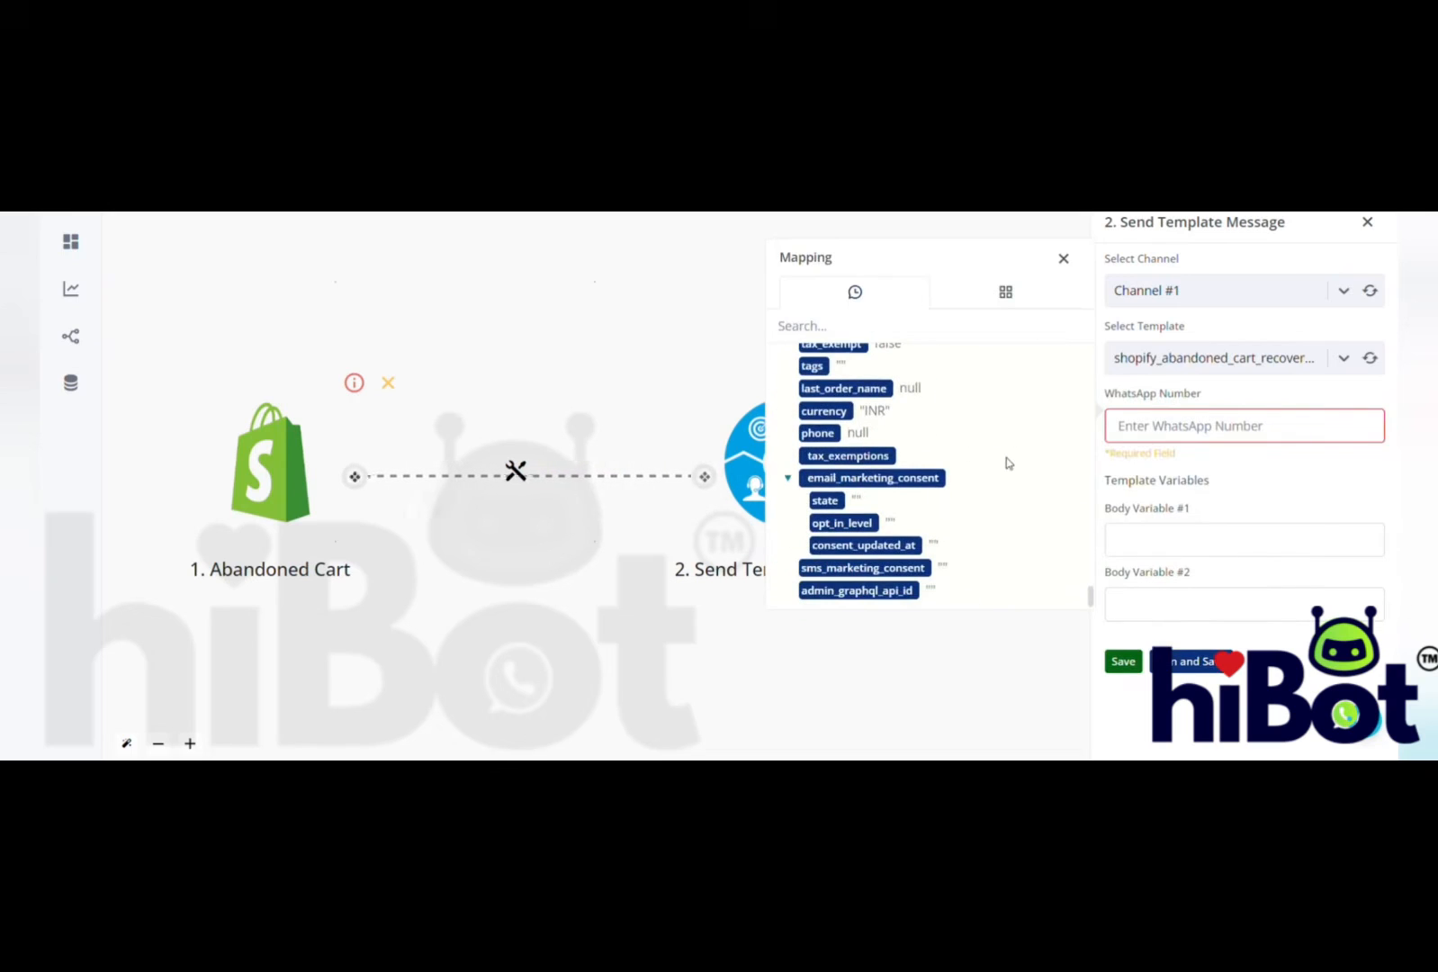
{"action": "scroll", "coordinate": [1006, 463], "scroll_direction": "up", "scroll_amount": 8}
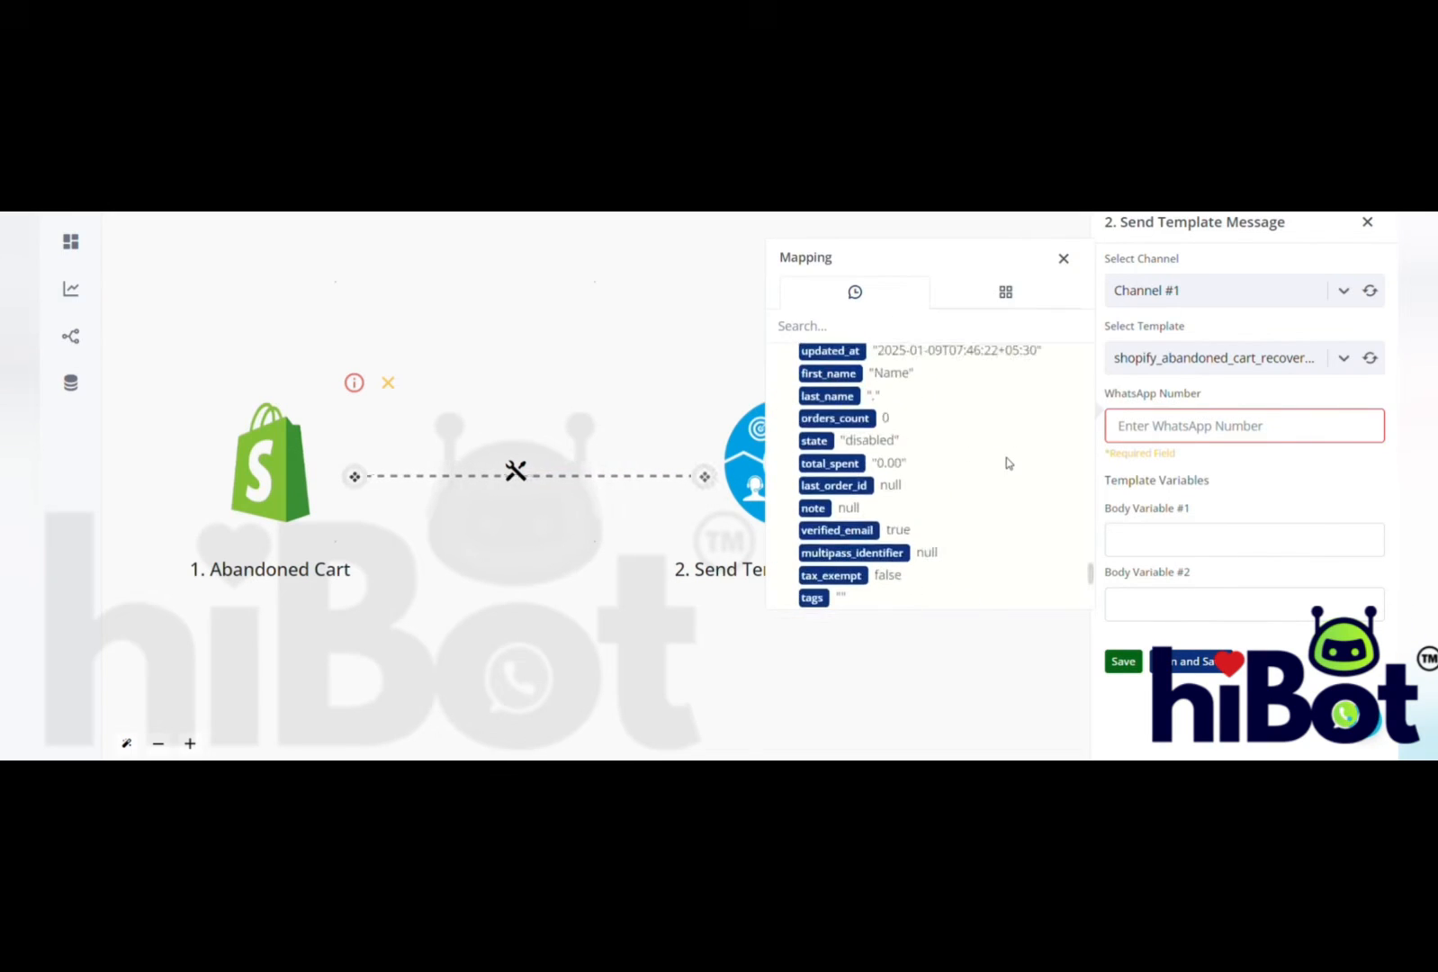
{"action": "left_click_drag", "start_coordinate": [857, 433], "coordinate": [945, 444]}
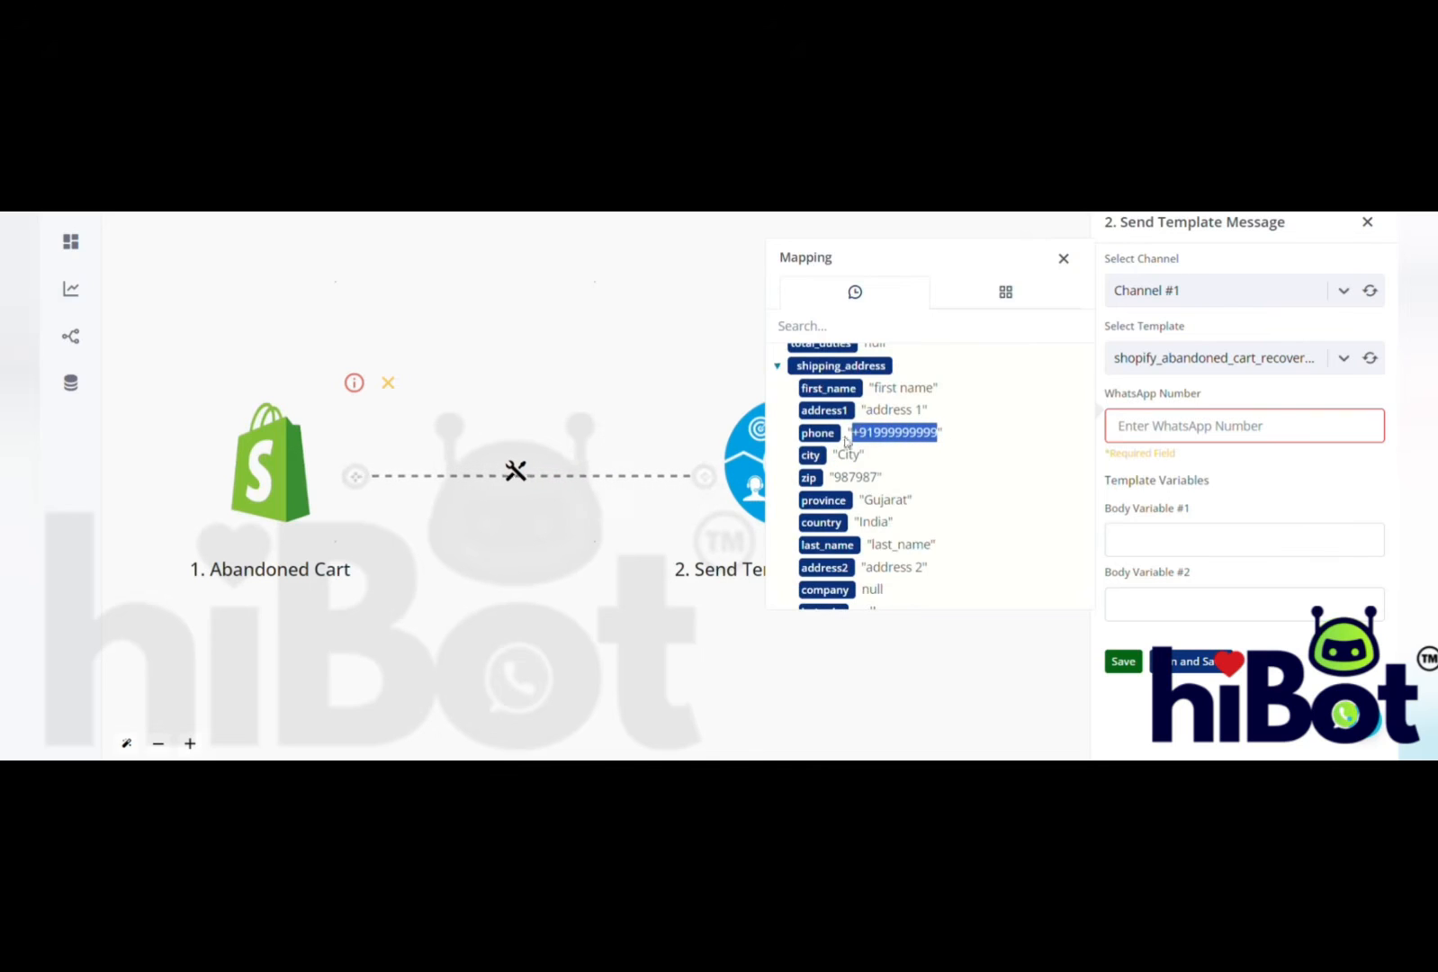
{"action": "left_click", "coordinate": [1253, 434]}
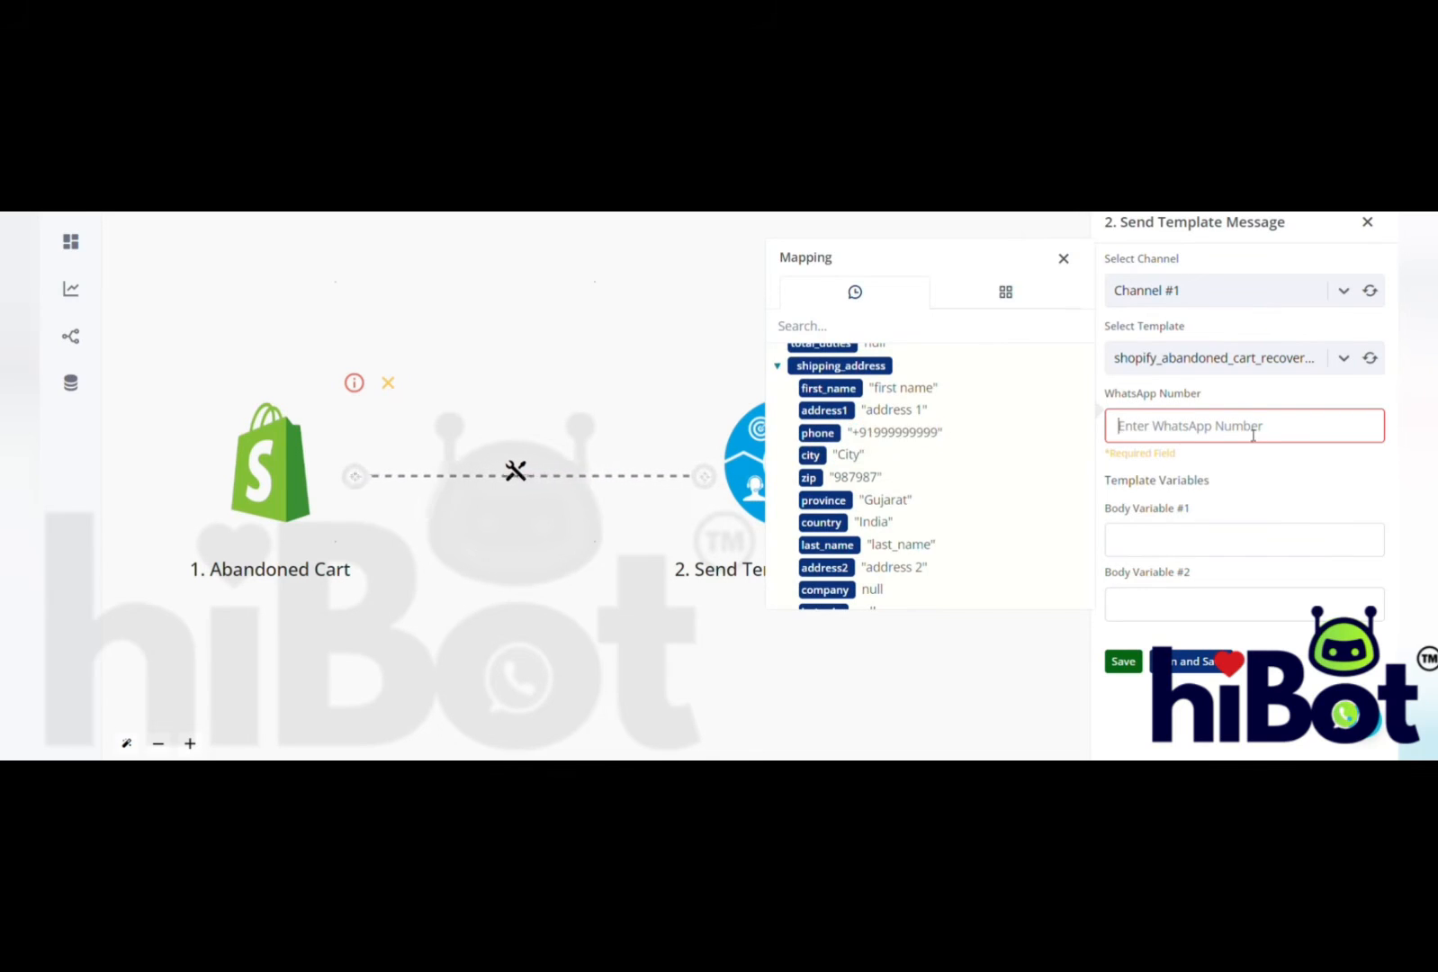
{"action": "left_click", "coordinate": [1007, 300]}
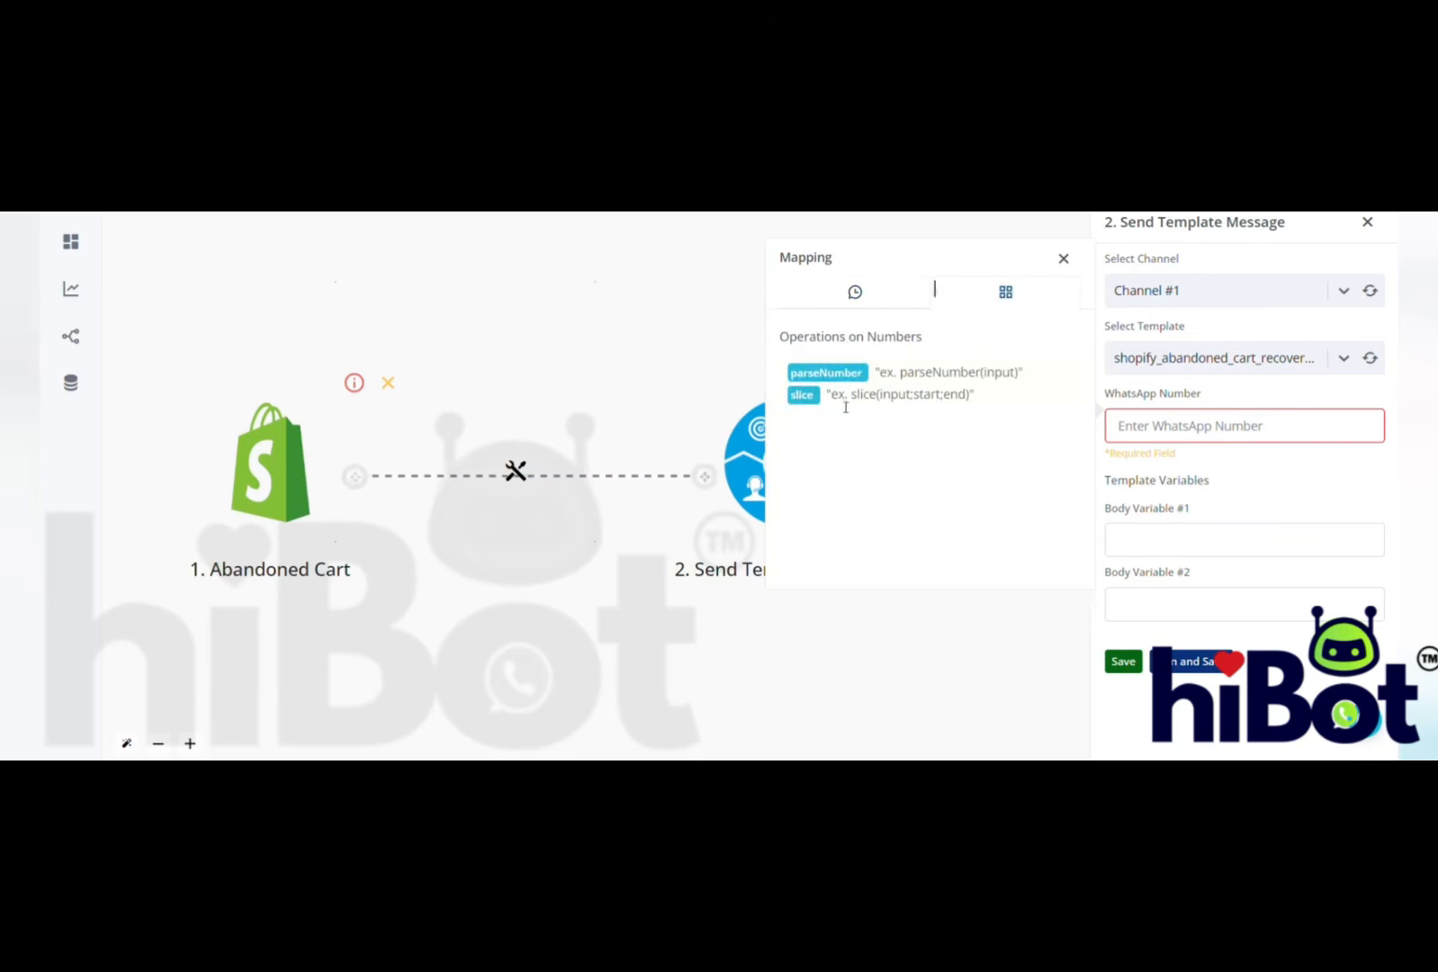
{"action": "left_click", "coordinate": [839, 375]}
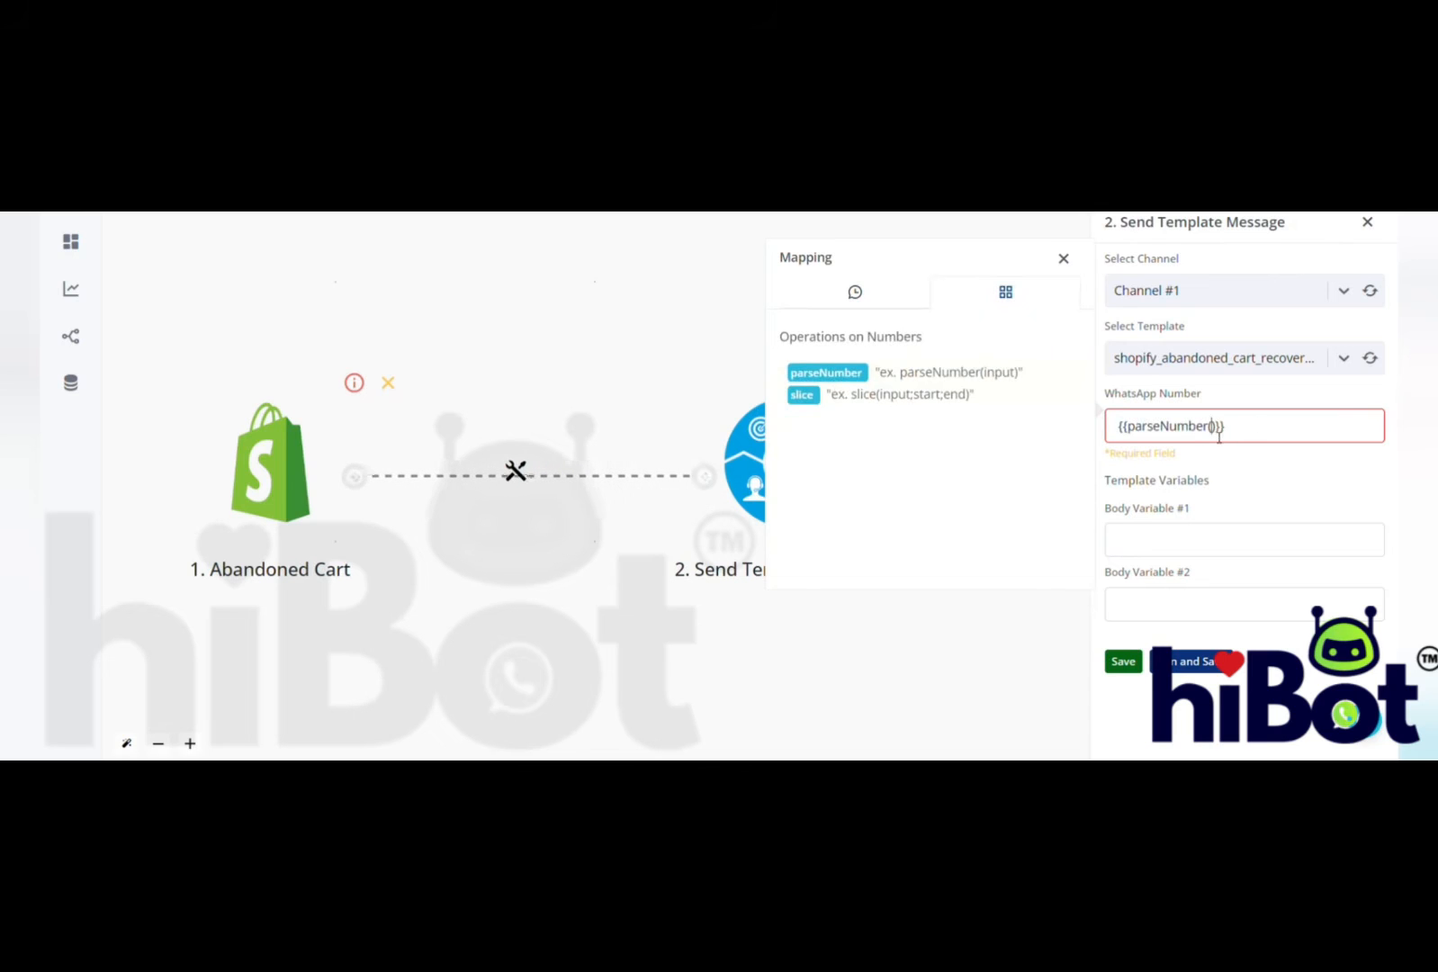
{"action": "left_click", "coordinate": [859, 304]}
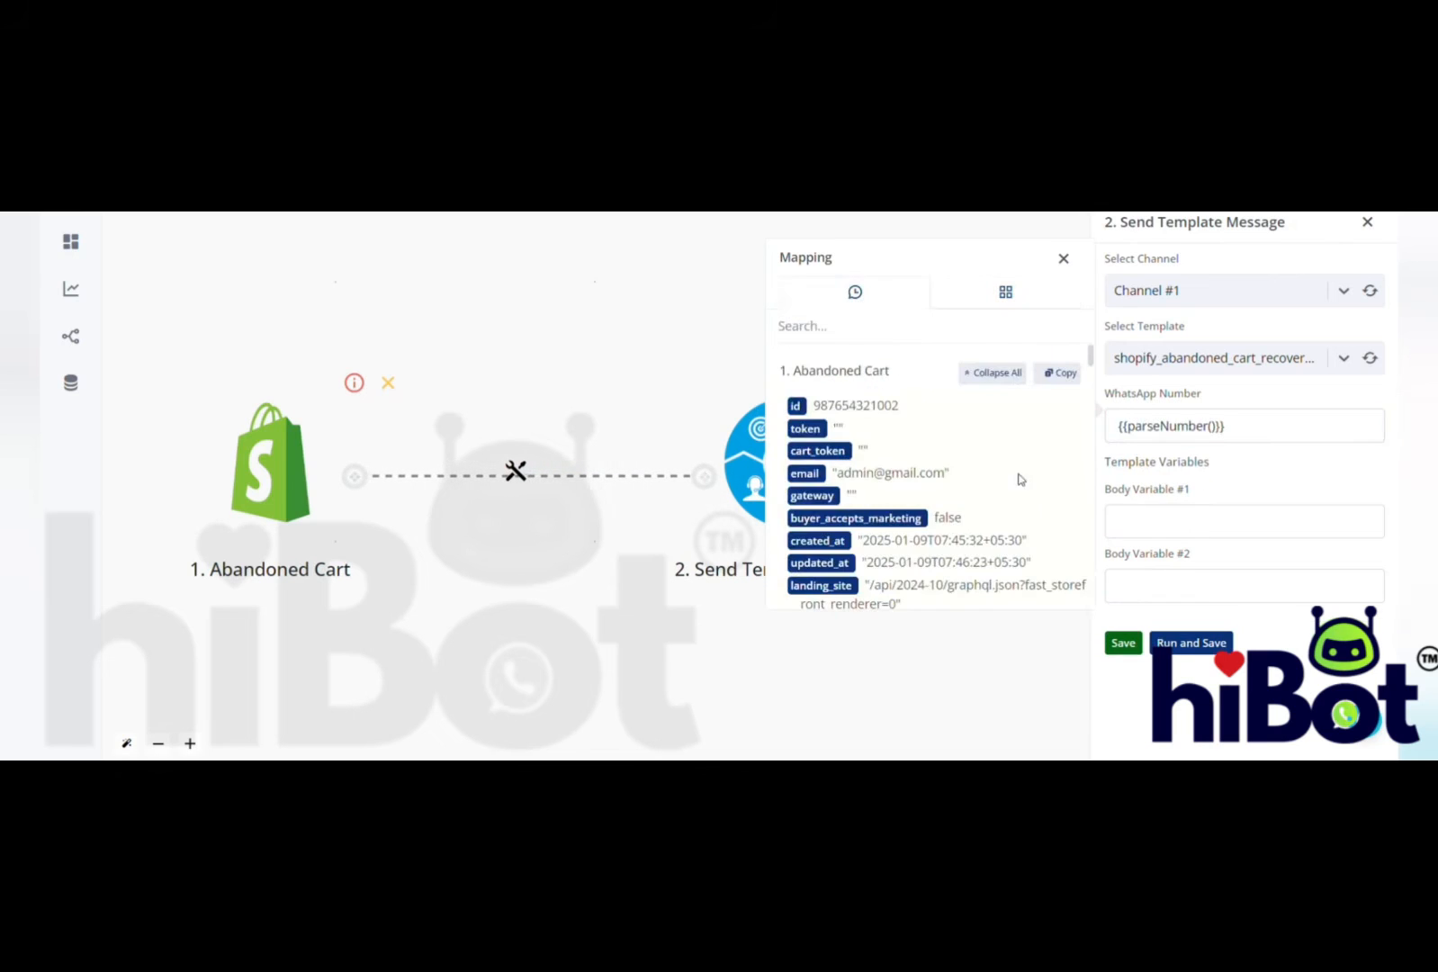
{"action": "scroll", "coordinate": [992, 466], "scroll_direction": "down", "scroll_amount": 10}
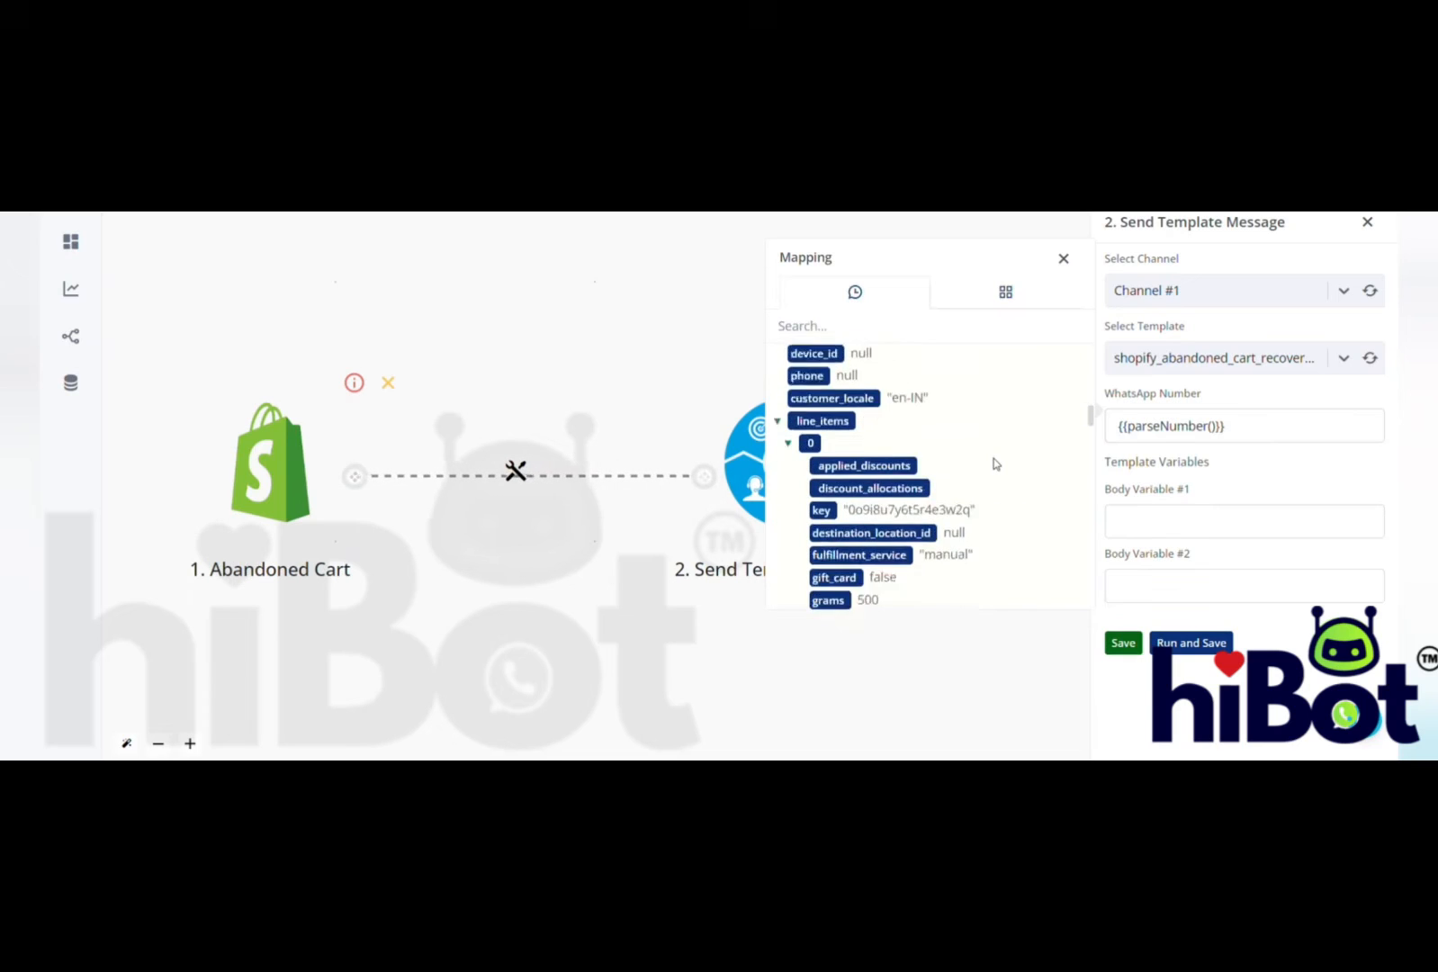
{"action": "scroll", "coordinate": [995, 463], "scroll_direction": "down", "scroll_amount": 3}
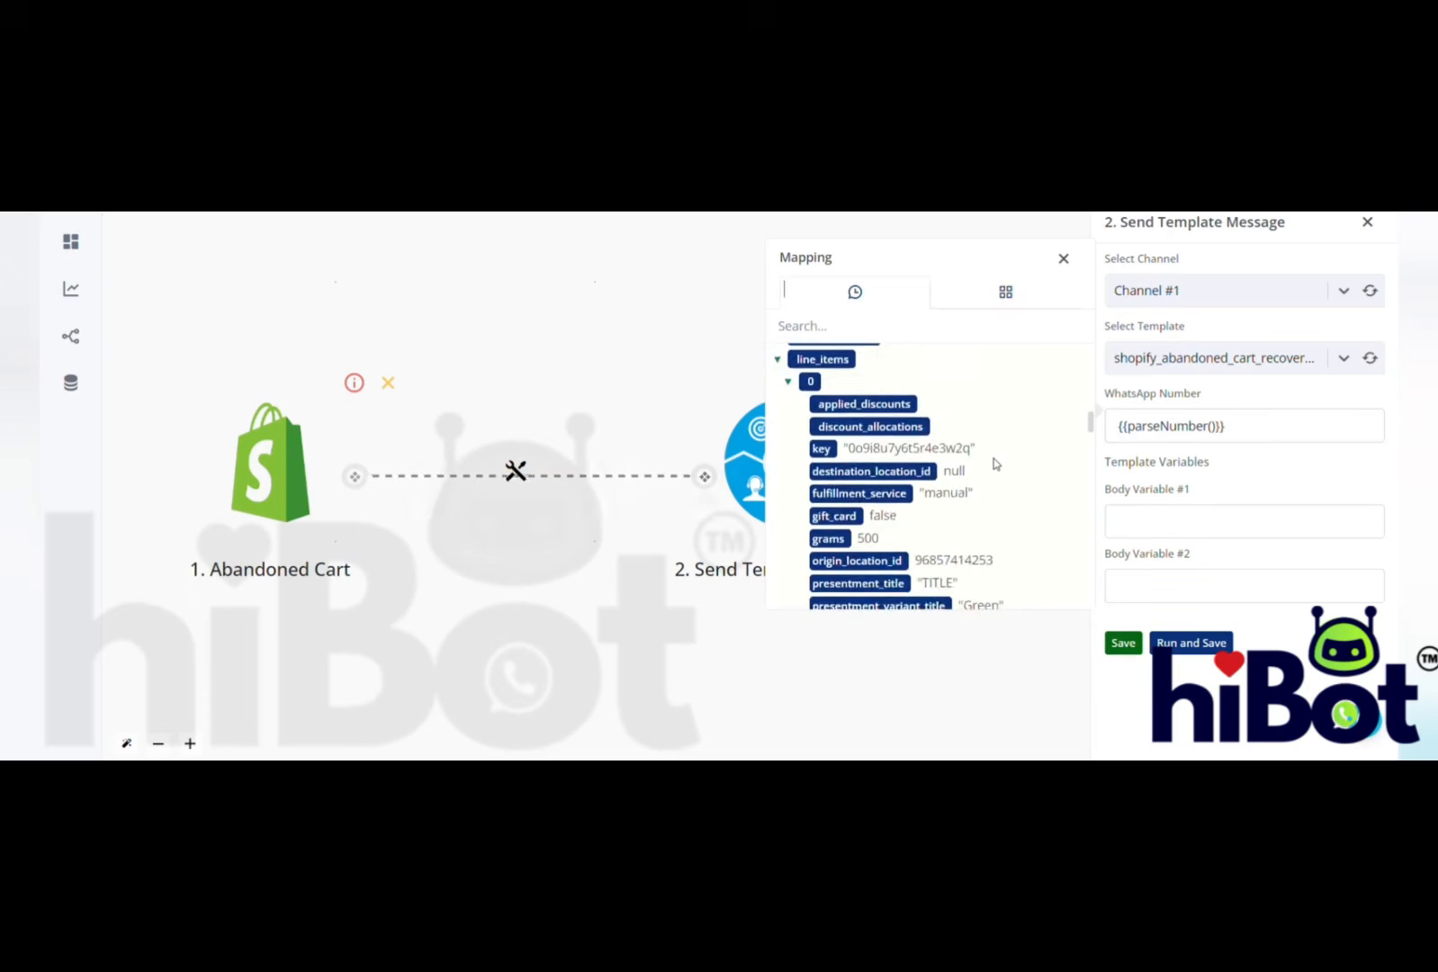
Map Body Variable #1 to the first_name field of the Abandoned Cart data's shipping address
{"action": "left_click", "coordinate": [1154, 523]}
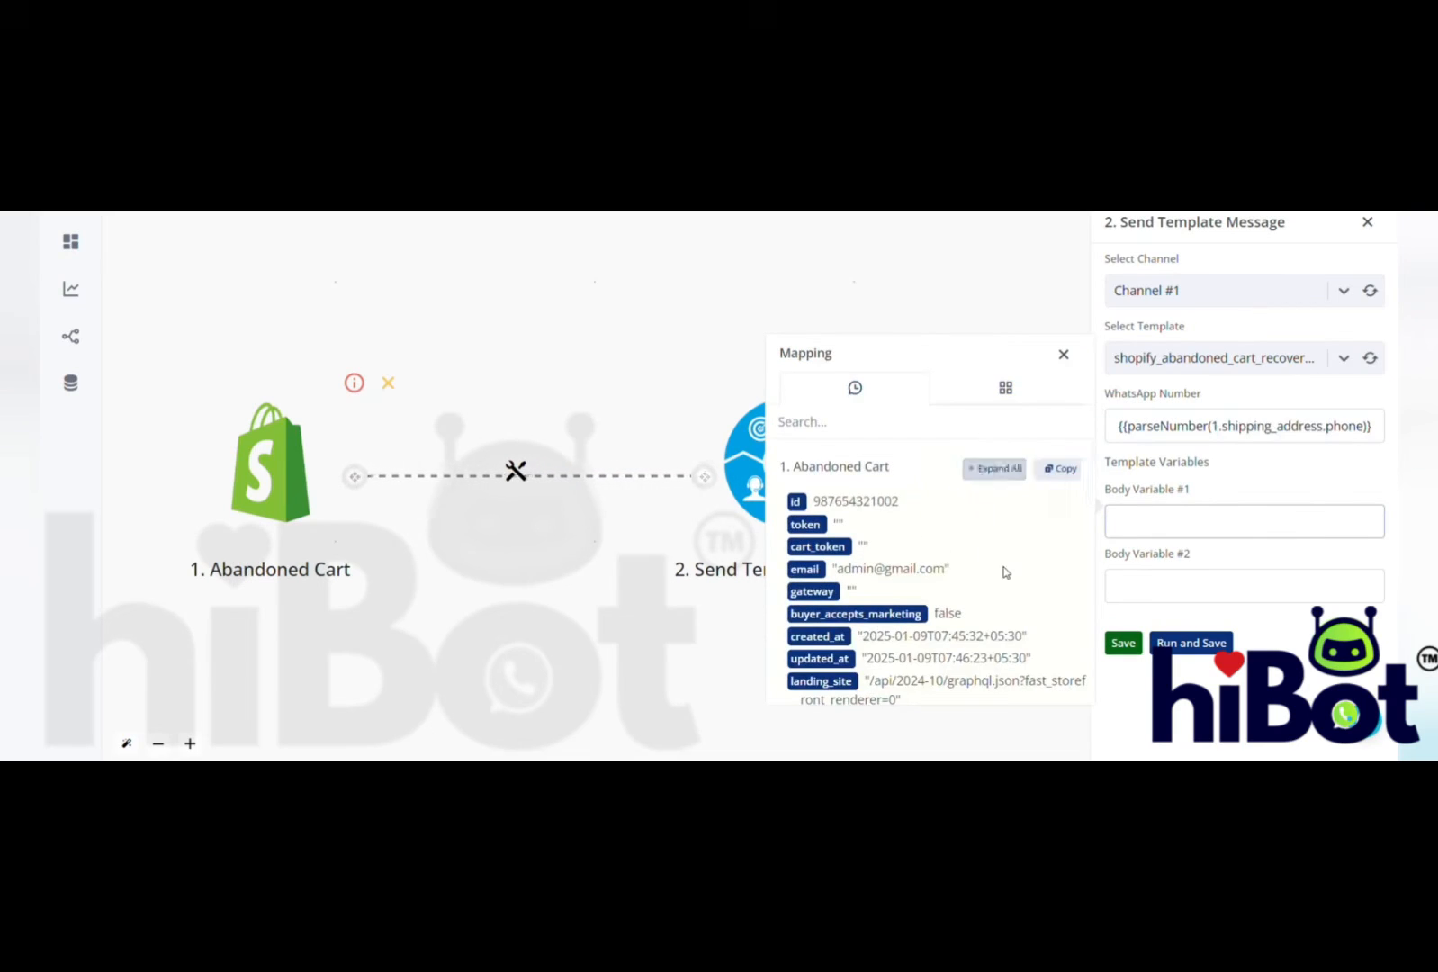
{"action": "scroll", "coordinate": [1004, 571], "scroll_direction": "down", "scroll_amount": 10}
{"action": "scroll", "coordinate": [1005, 572], "scroll_direction": "down", "scroll_amount": 1}
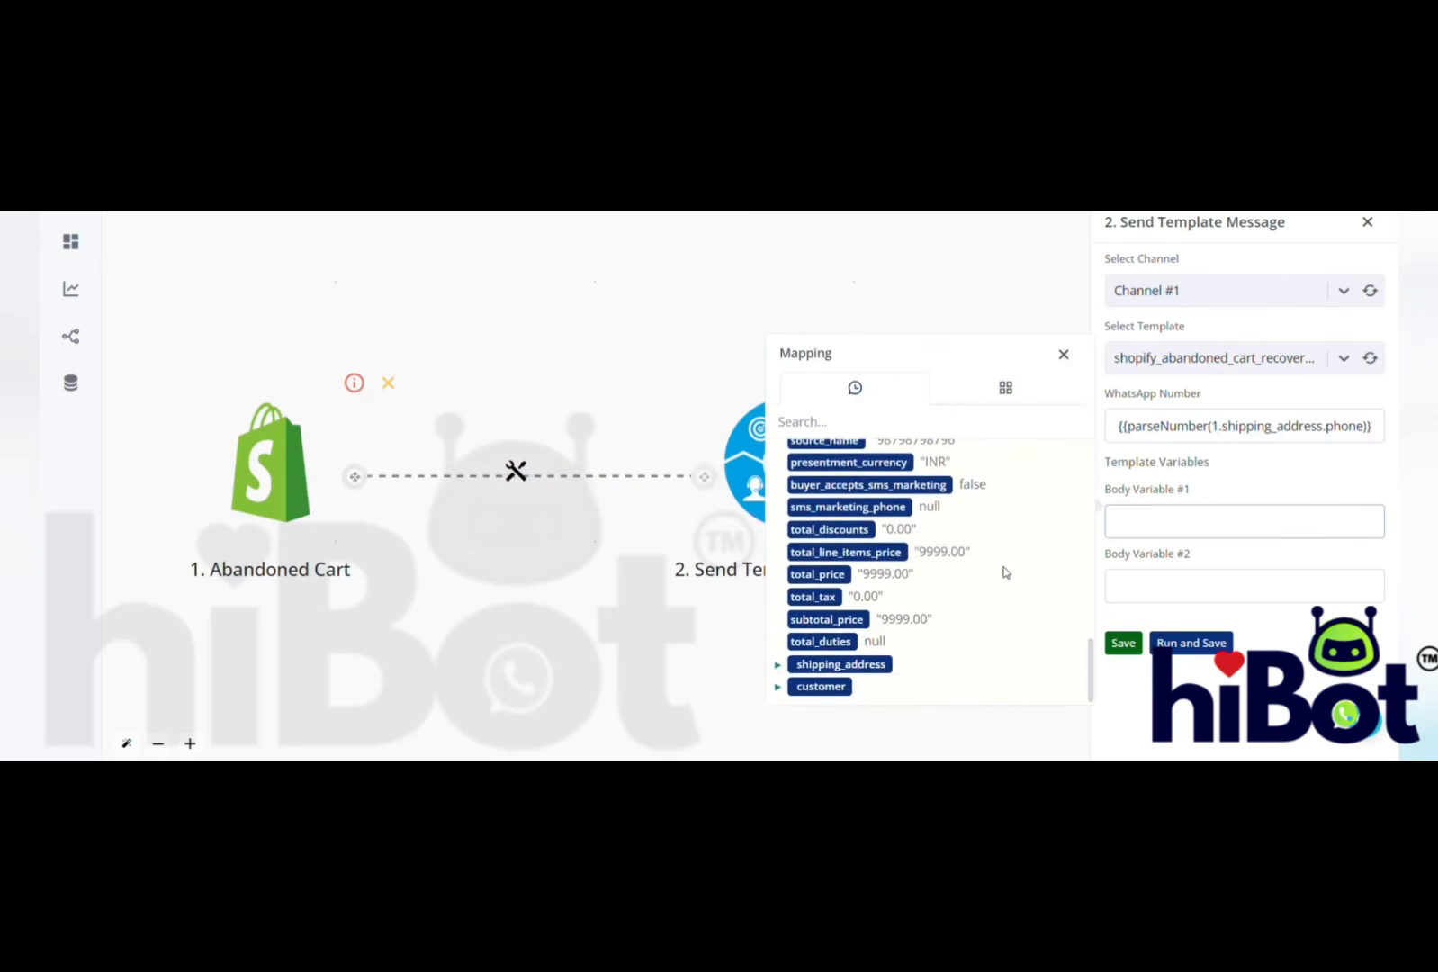
{"action": "left_click", "coordinate": [779, 665]}
{"action": "scroll", "coordinate": [959, 666], "scroll_direction": "down", "scroll_amount": 5}
{"action": "scroll", "coordinate": [931, 556], "scroll_direction": "up", "scroll_amount": 5}
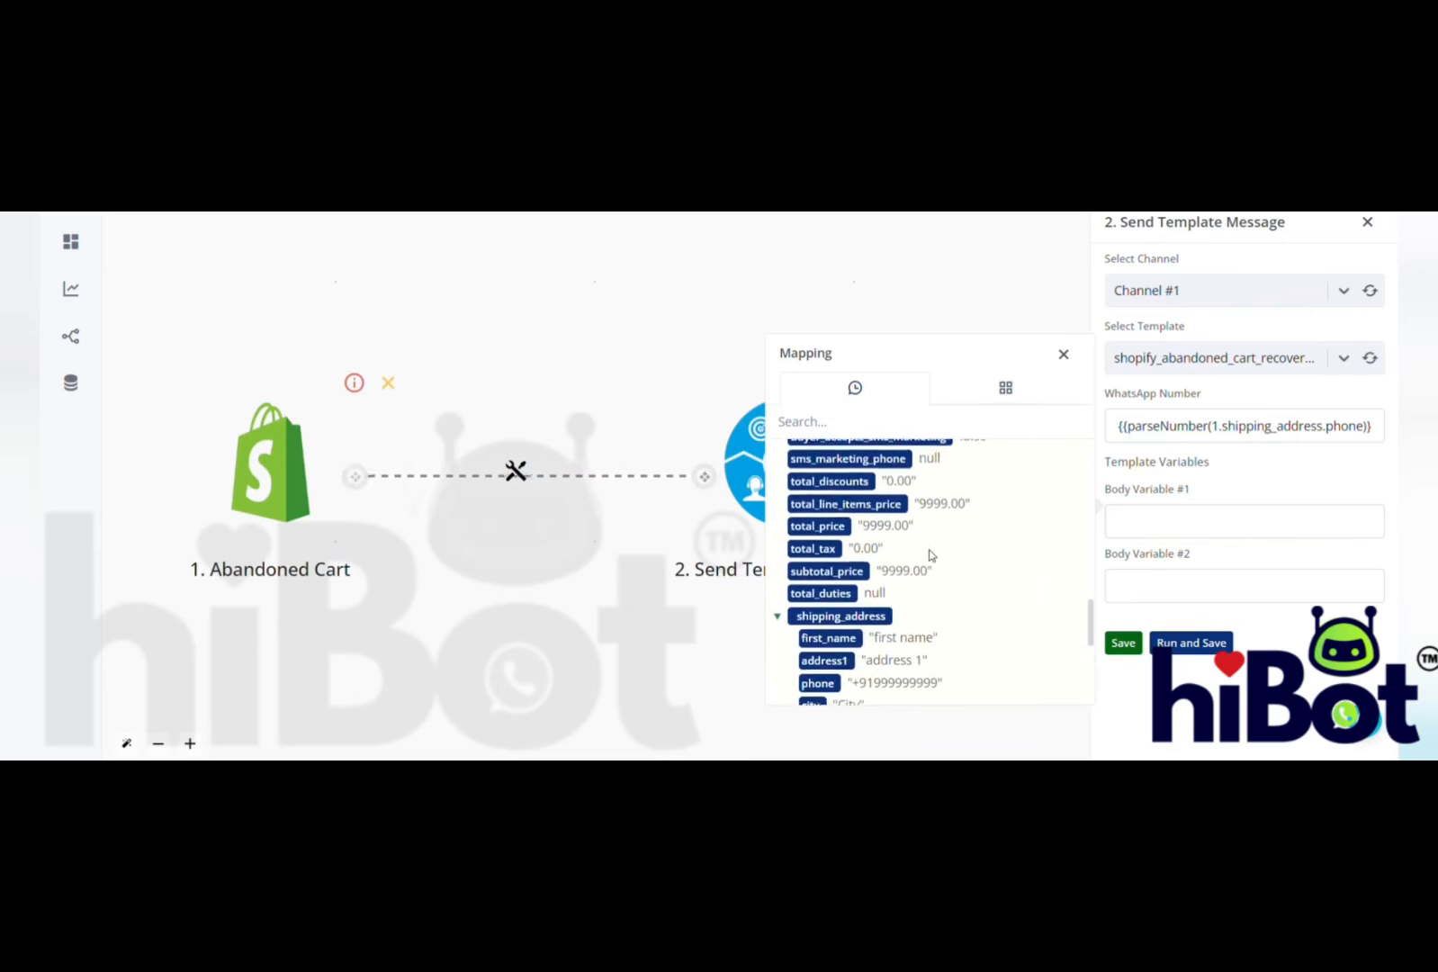
{"action": "left_click", "coordinate": [828, 638]}
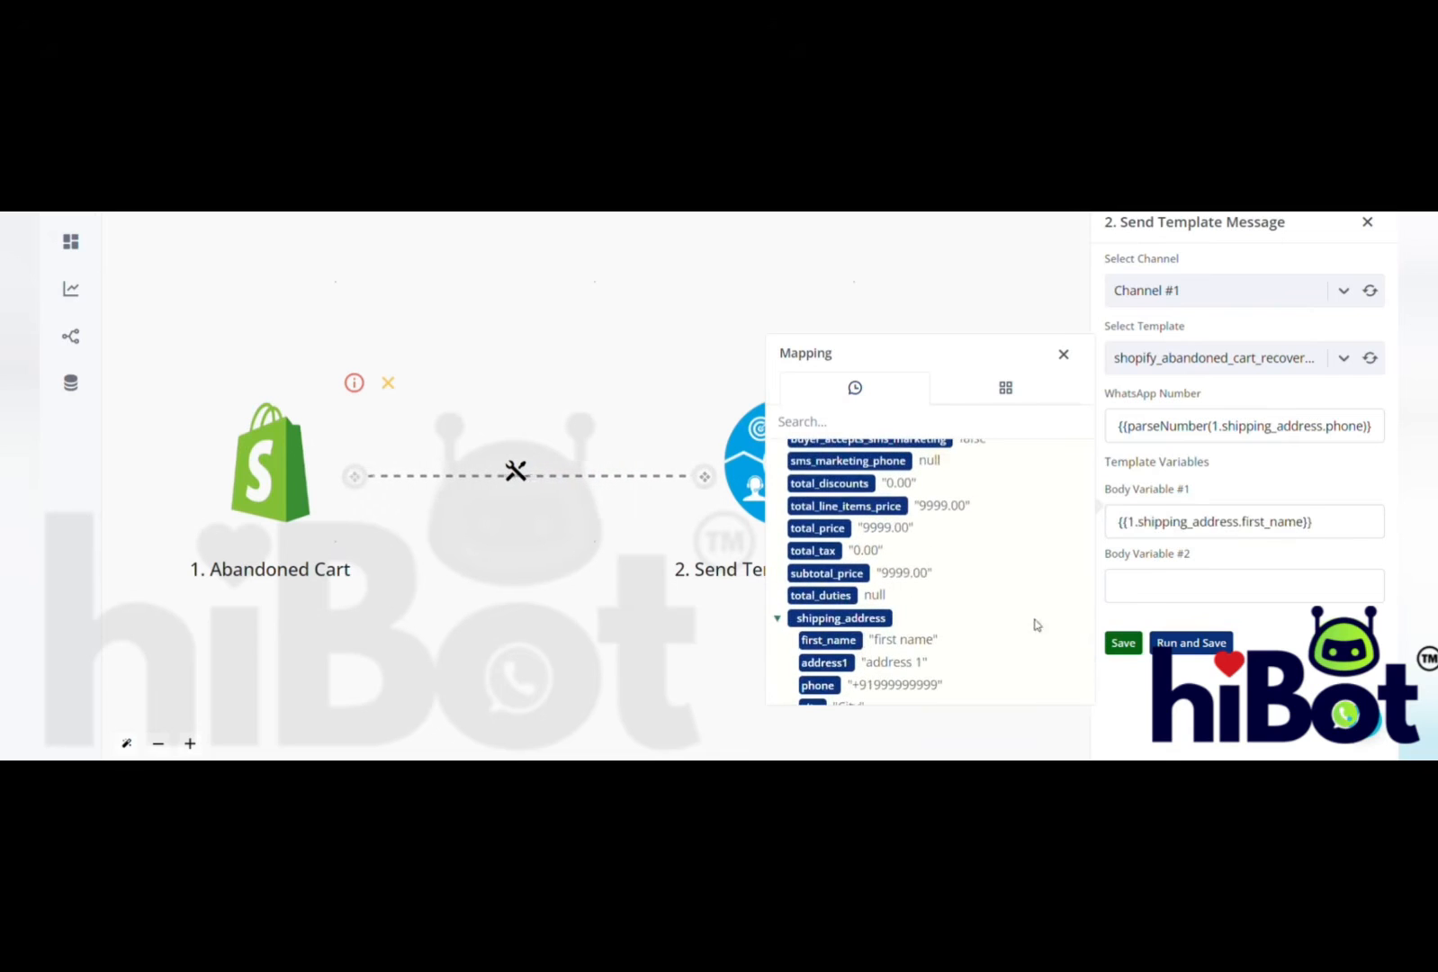
Map Body Variable #2 to the abandoned_checkout_url field from the Abandoned Cart data and save the module
{"action": "left_click", "coordinate": [1140, 592]}
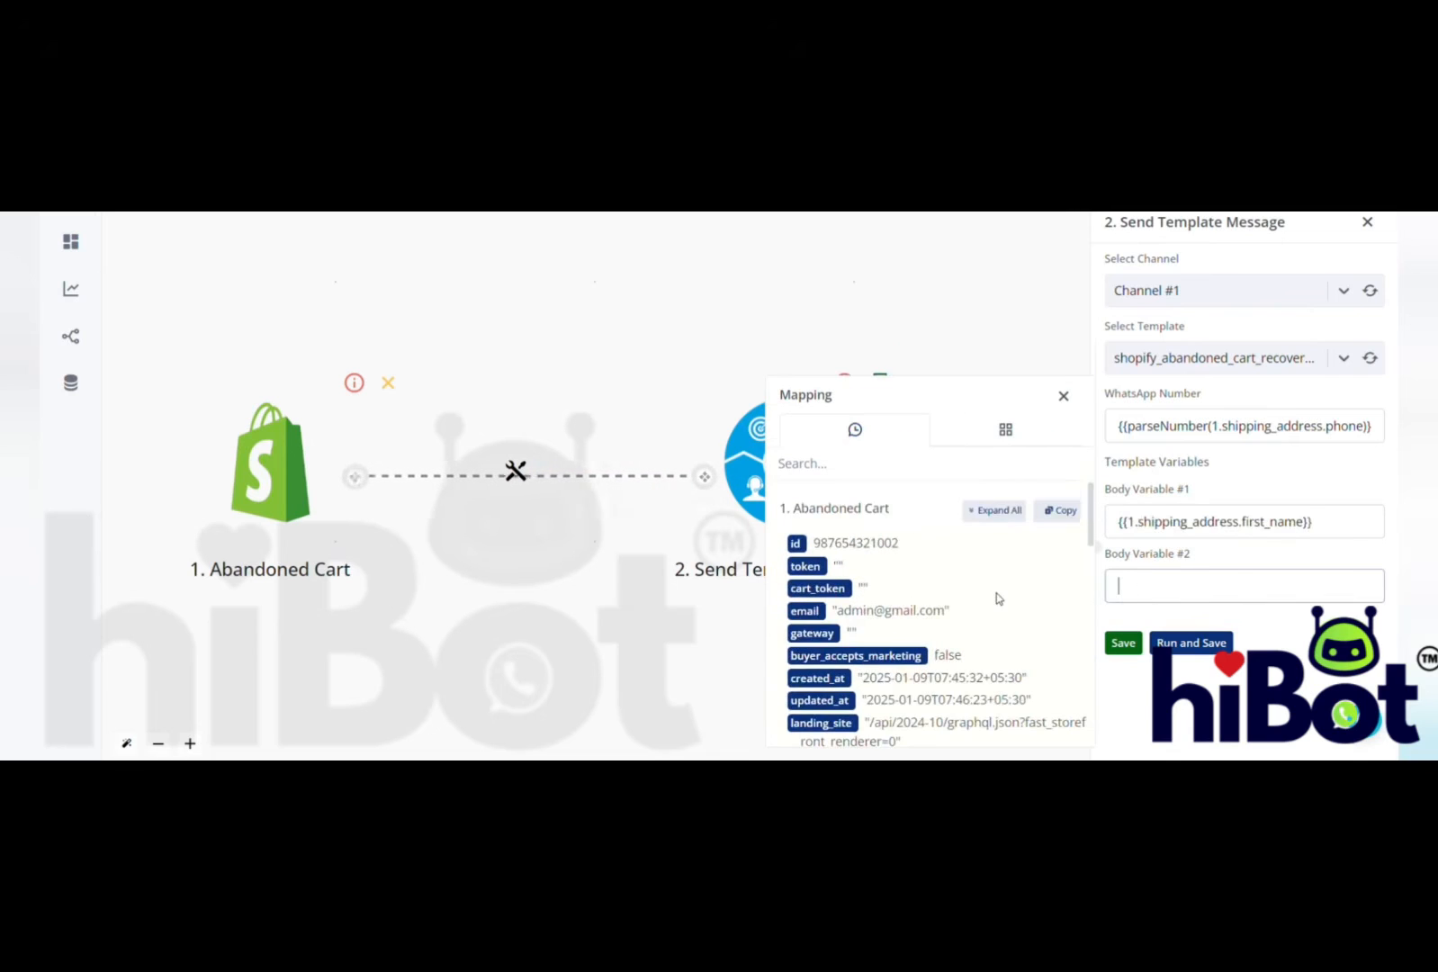
{"action": "scroll", "coordinate": [997, 599], "scroll_direction": "down", "scroll_amount": 15}
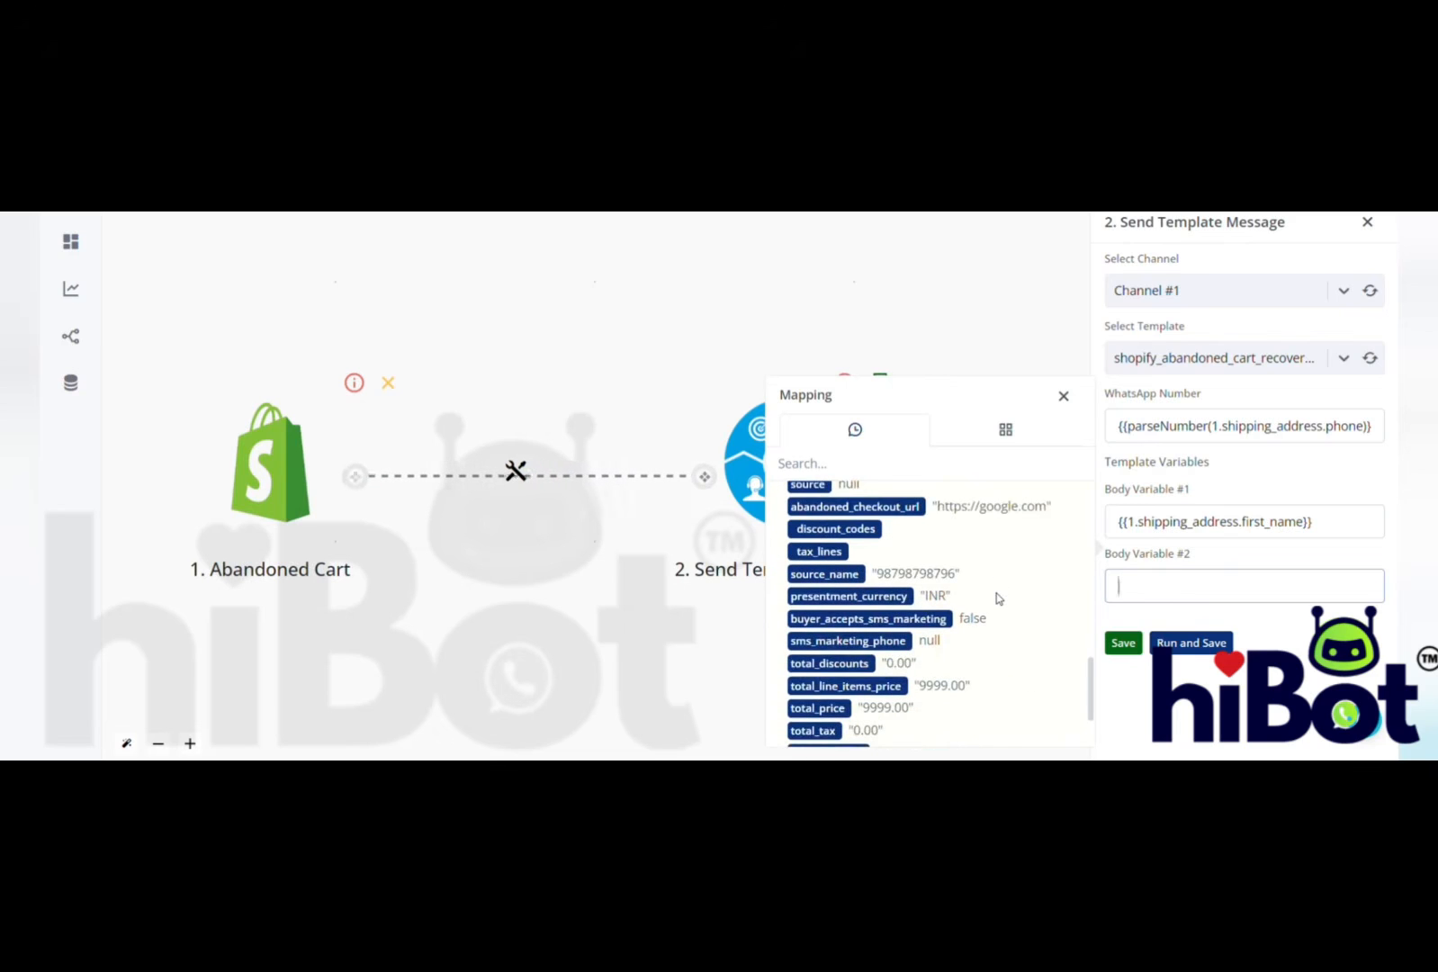
{"action": "scroll", "coordinate": [997, 598], "scroll_direction": "up", "scroll_amount": 2}
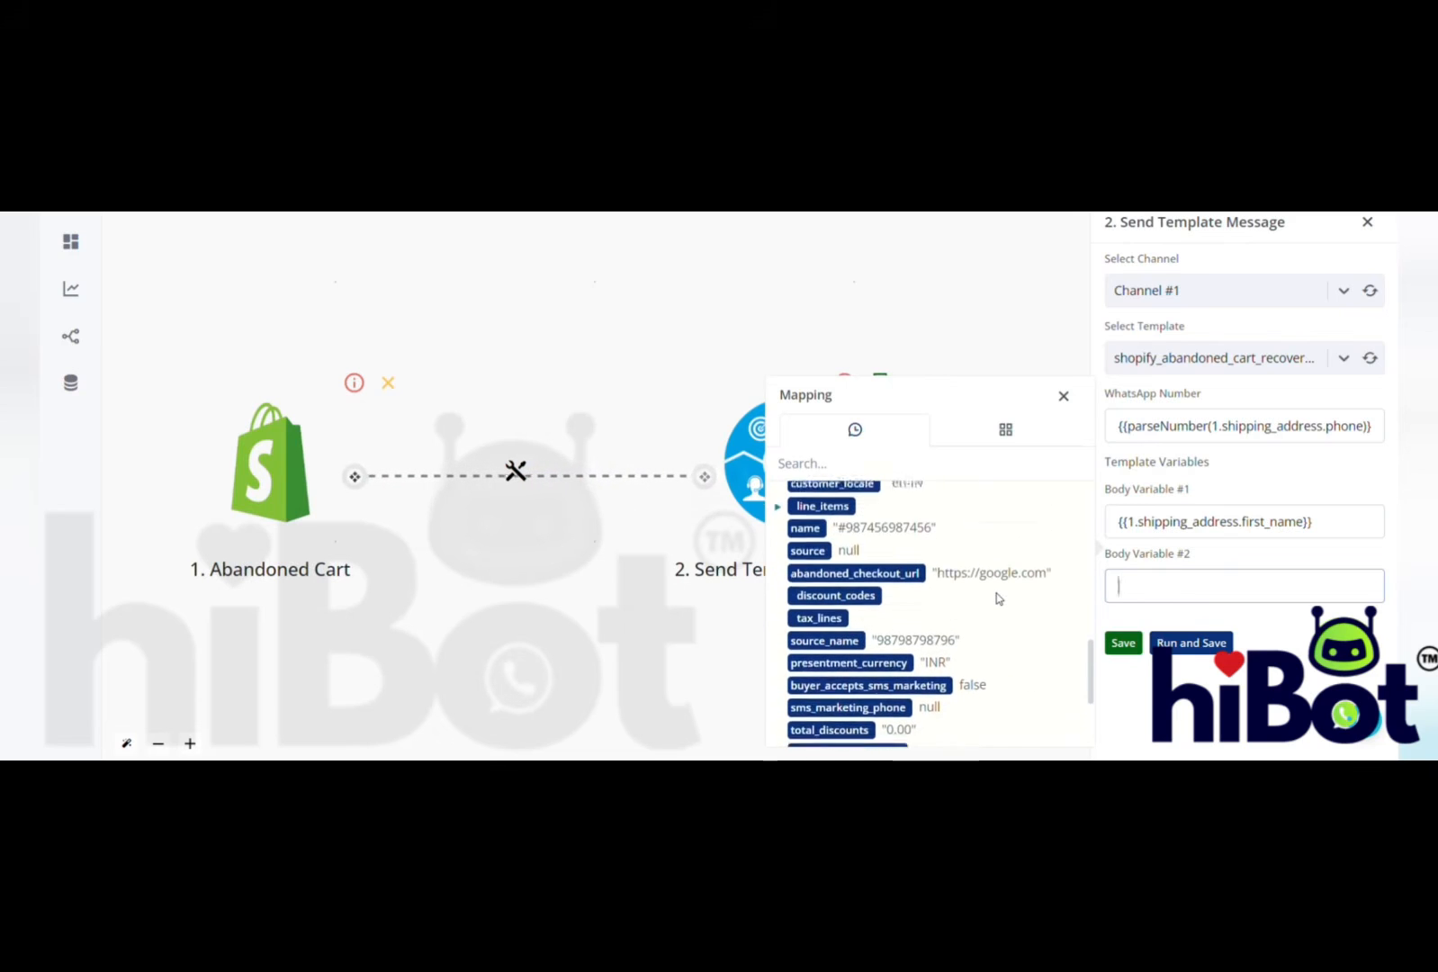
{"action": "left_click", "coordinate": [861, 576]}
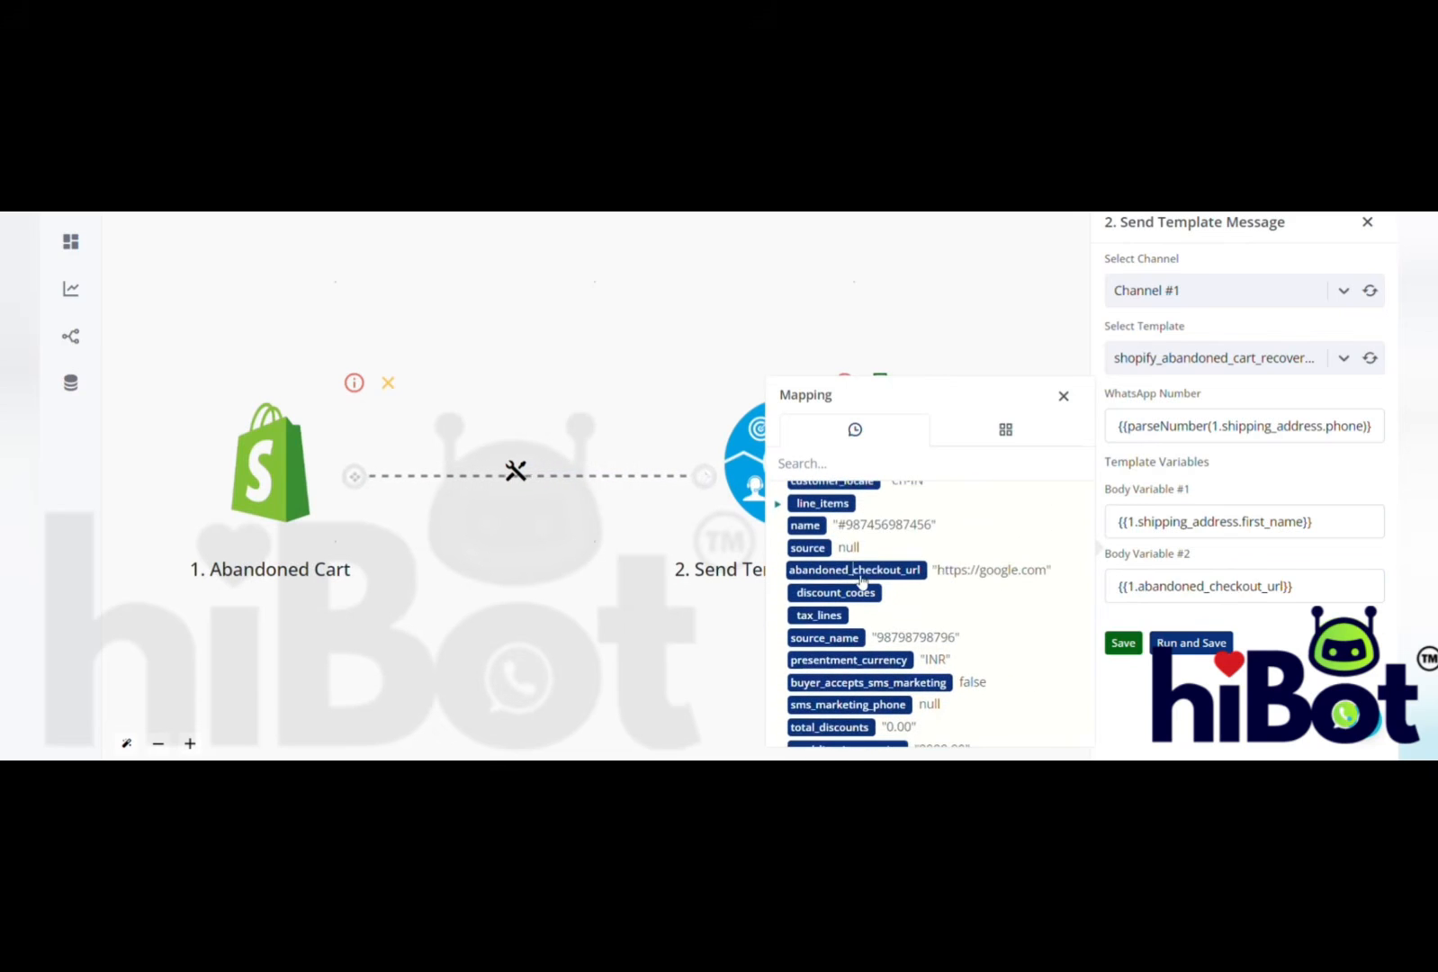
{"action": "left_click", "coordinate": [1123, 647]}
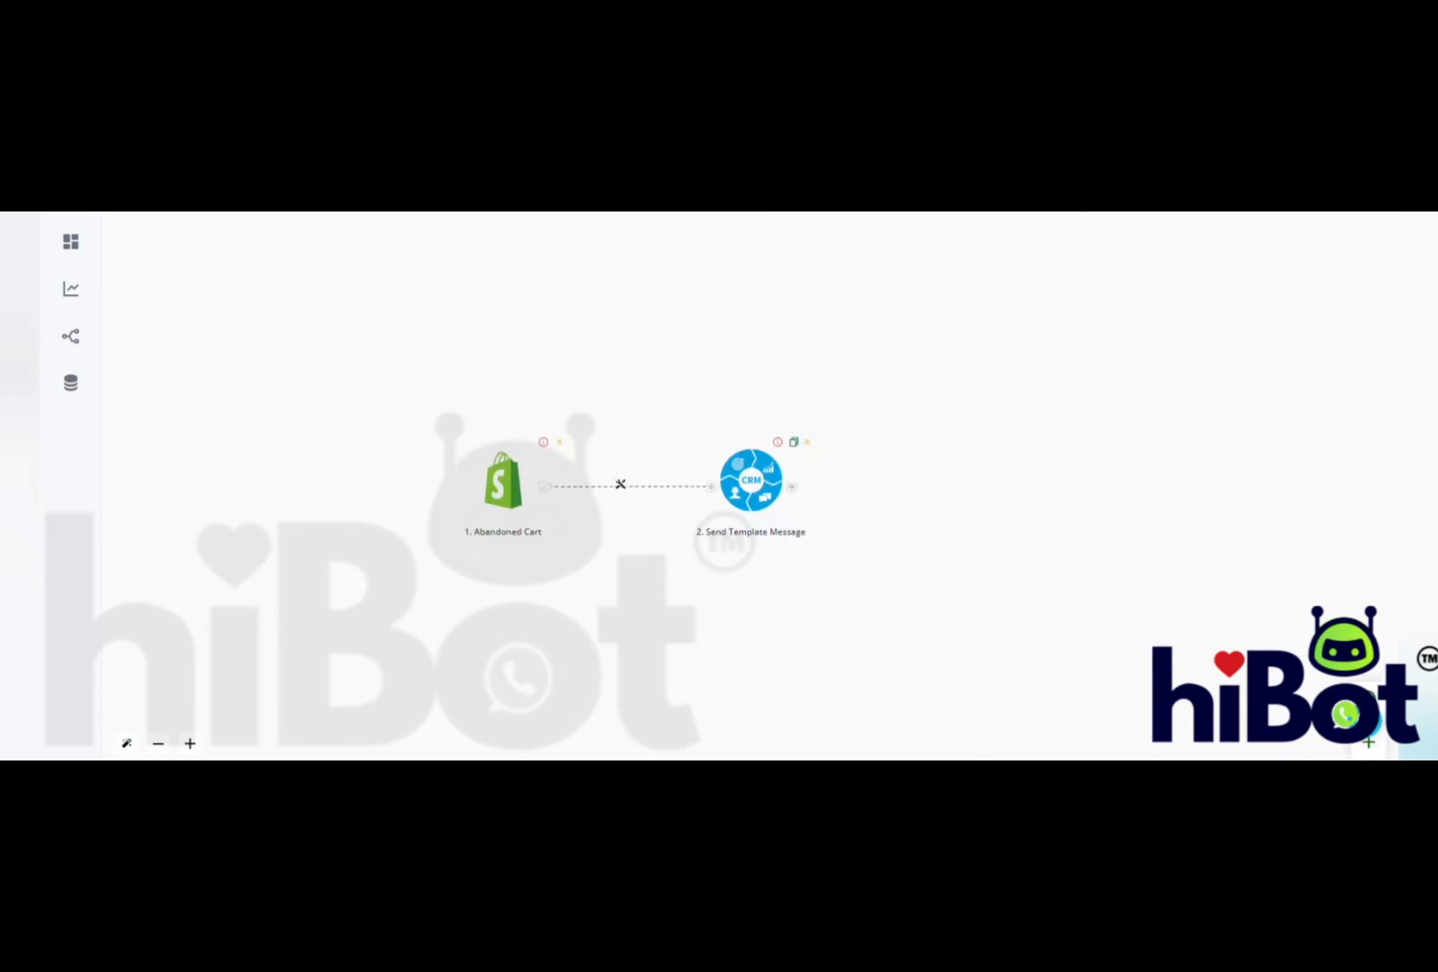